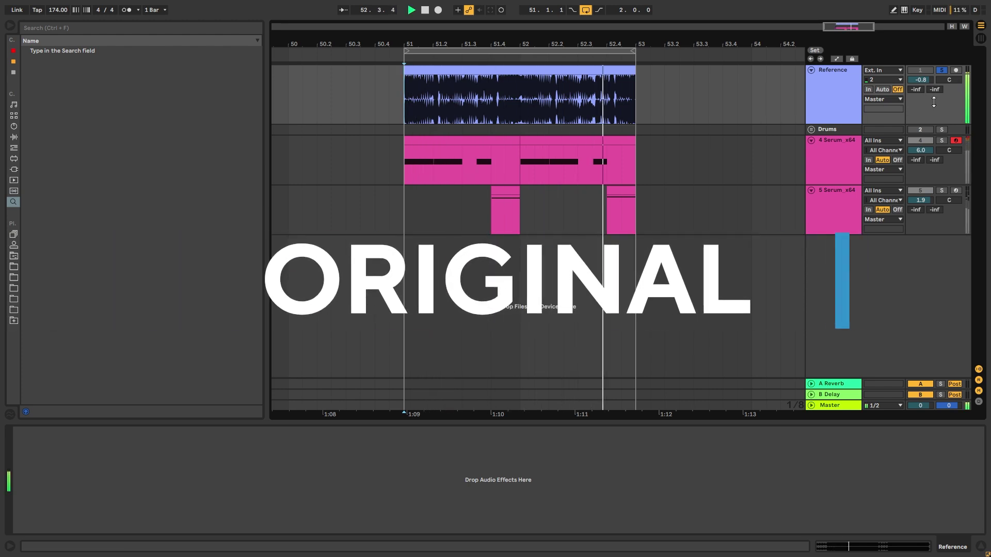
Unsolo the Reference track, play the recreated section with drums, and mute the Drums group to hear the basses alone
click(941, 70)
key(space)
click(920, 130)
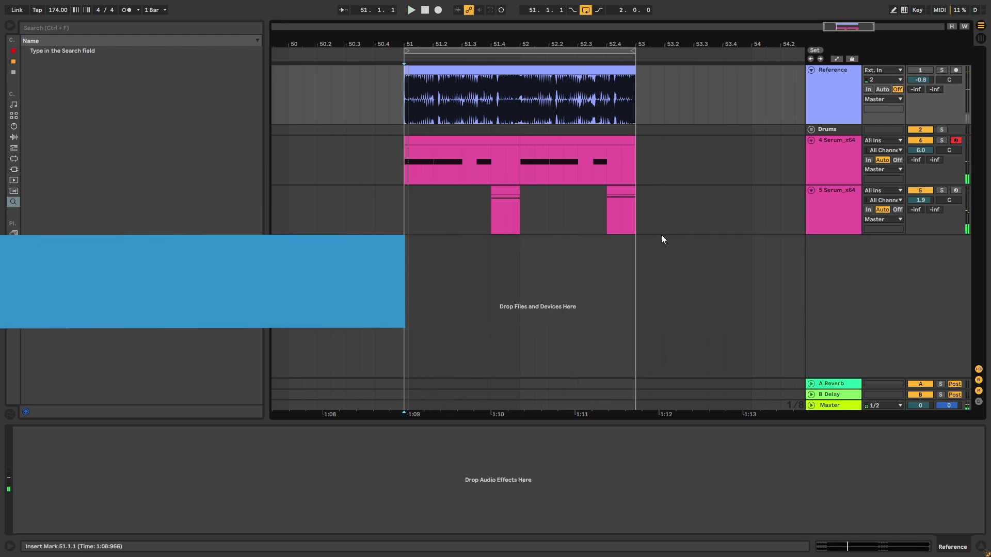
key(space)
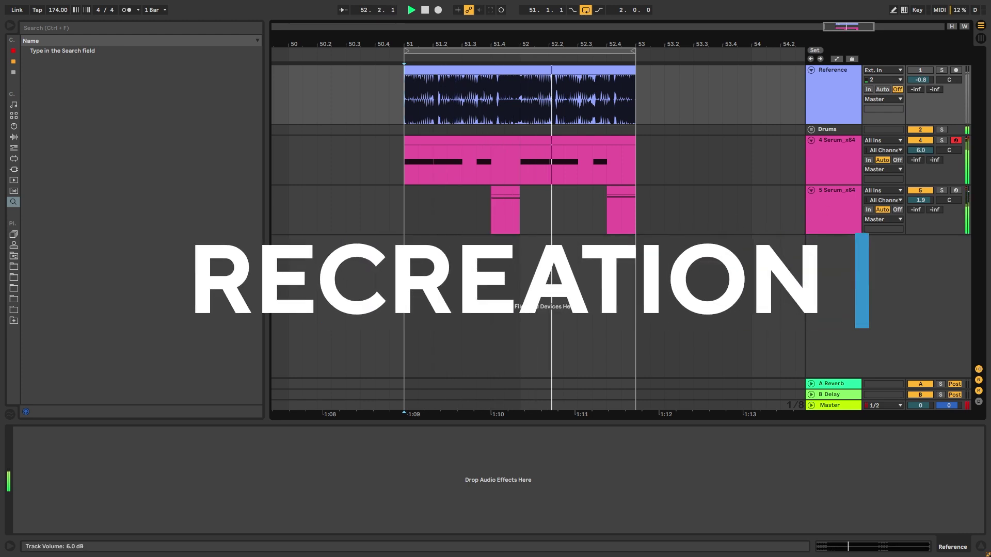
click(925, 129)
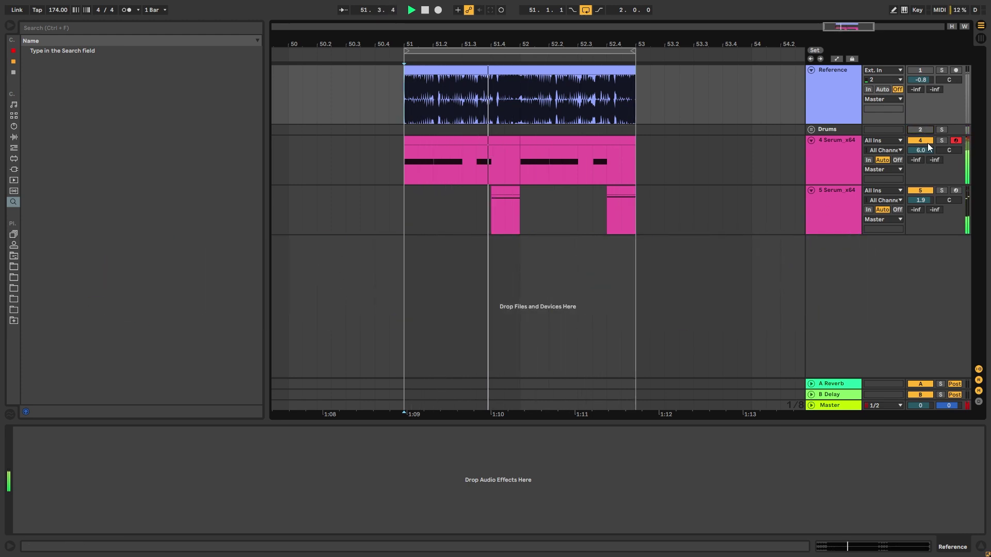
key(space)
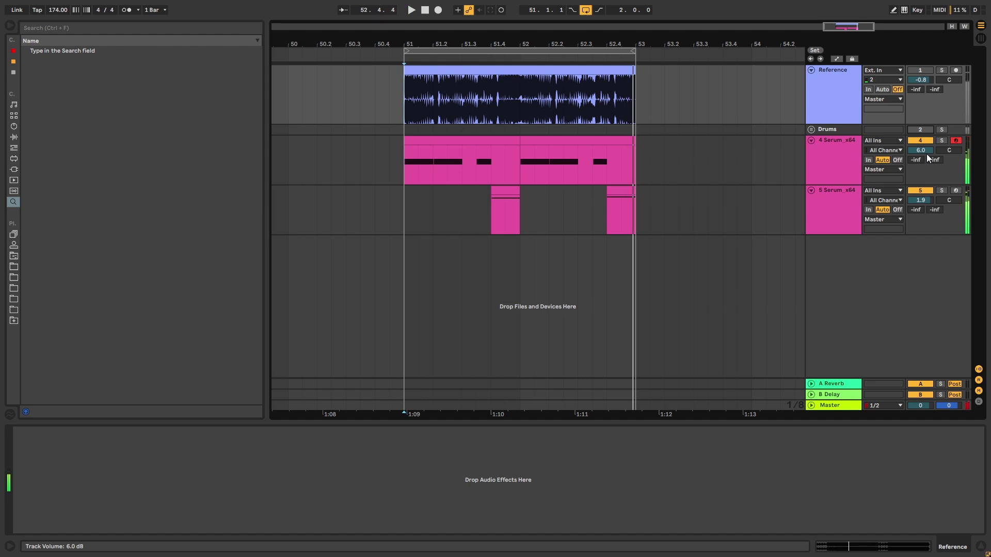
Audition the 4 Serum_x64 and 5 Serum_x64 bass tracks one at a time in solo
click(410, 176)
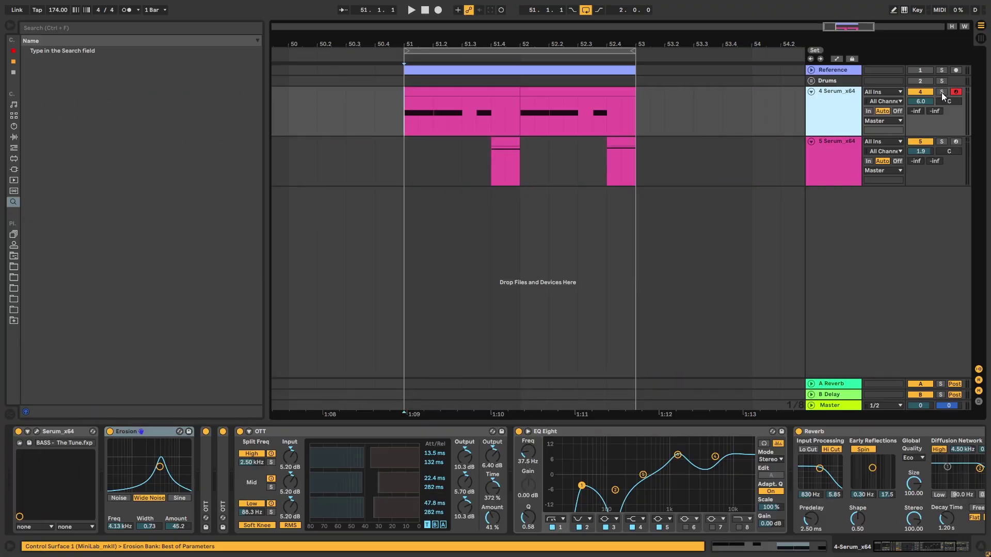
click(941, 91)
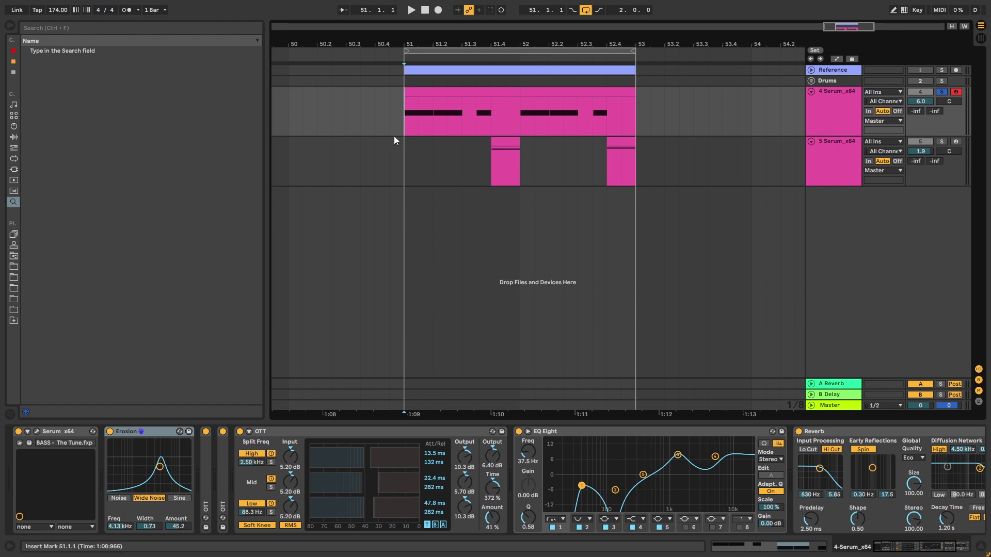
key(space)
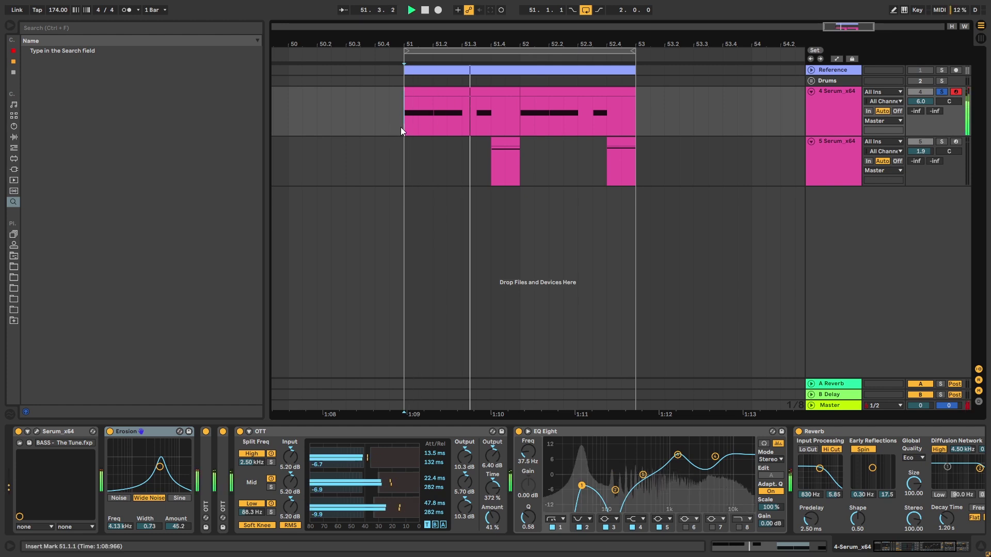
click(941, 142)
click(497, 147)
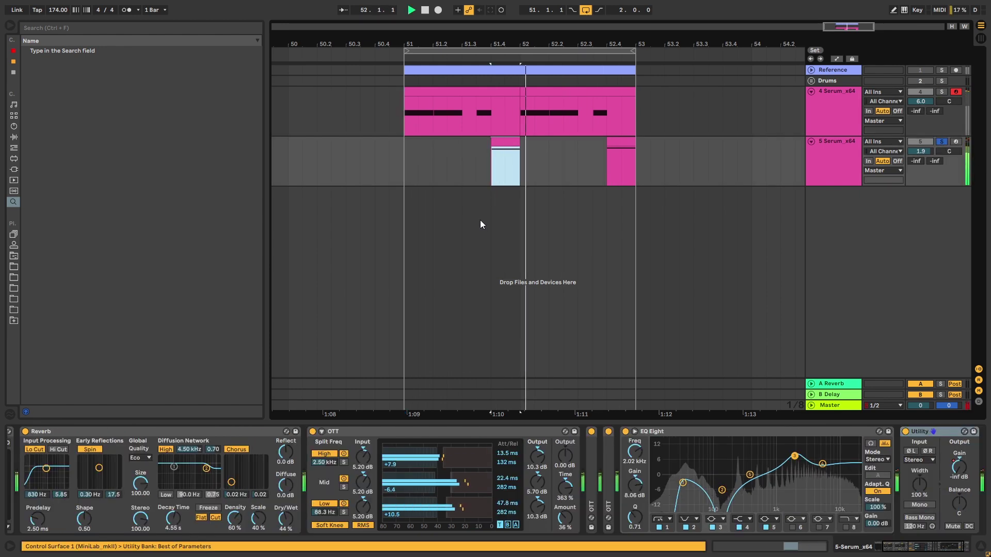
key(space)
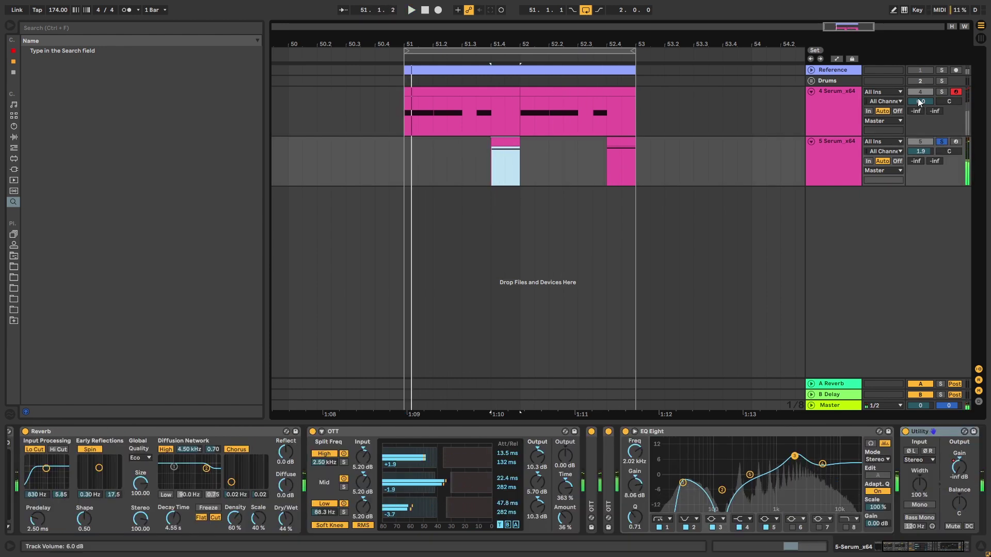
click(941, 92)
In the initialized Serum patch, enable the sub oscillator and load the Basic Shapes wavetable into oscillator A
click(764, 89)
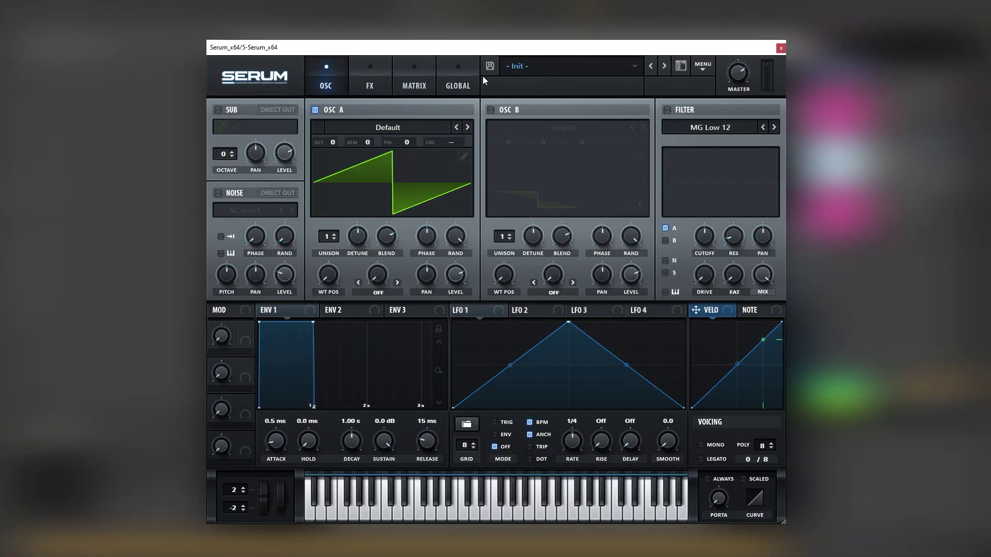
click(227, 111)
click(397, 127)
mouse_move(380, 164)
click(436, 212)
Enable oscillator B and load the analog Basic Shapes wavetable into it
click(491, 110)
click(528, 127)
mouse_move(531, 163)
click(611, 212)
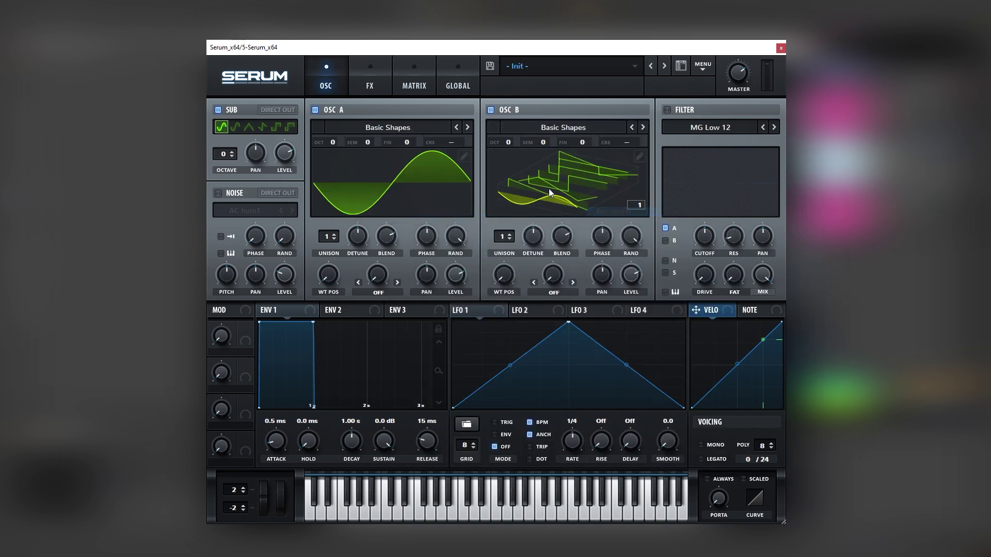
Load the analog Basic Mg wavetable into oscillator A, with unison at 2 voices and a lower detune
click(388, 127)
mouse_move(378, 164)
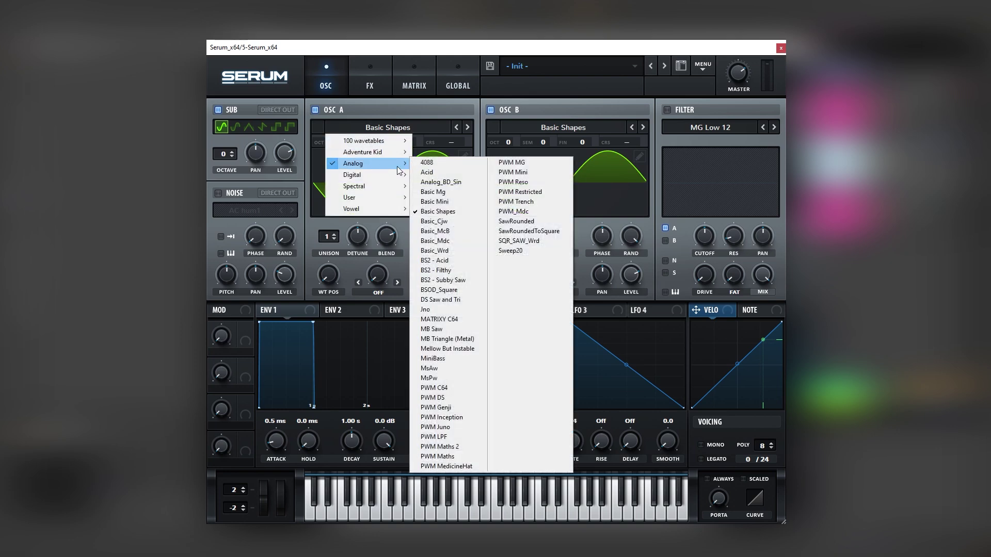
click(450, 191)
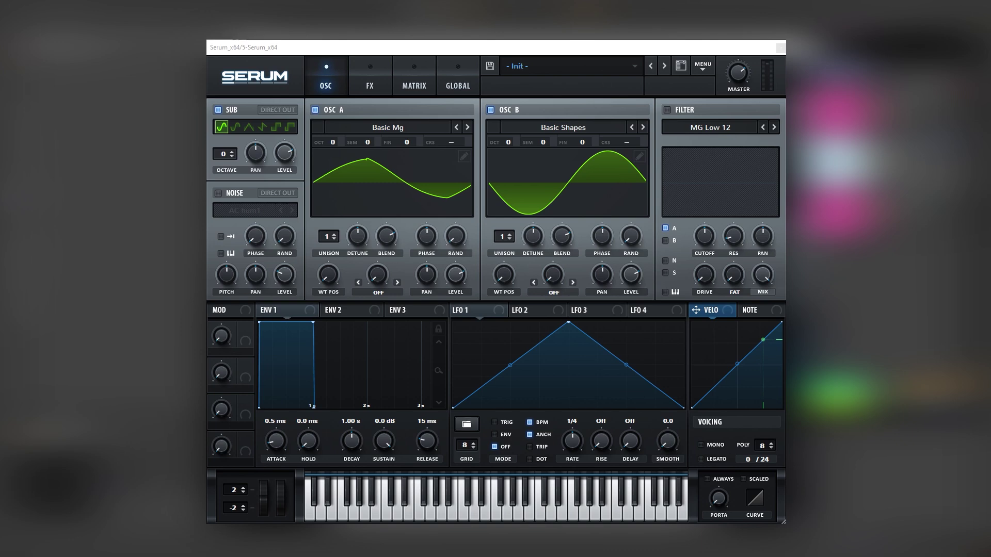
click(334, 236)
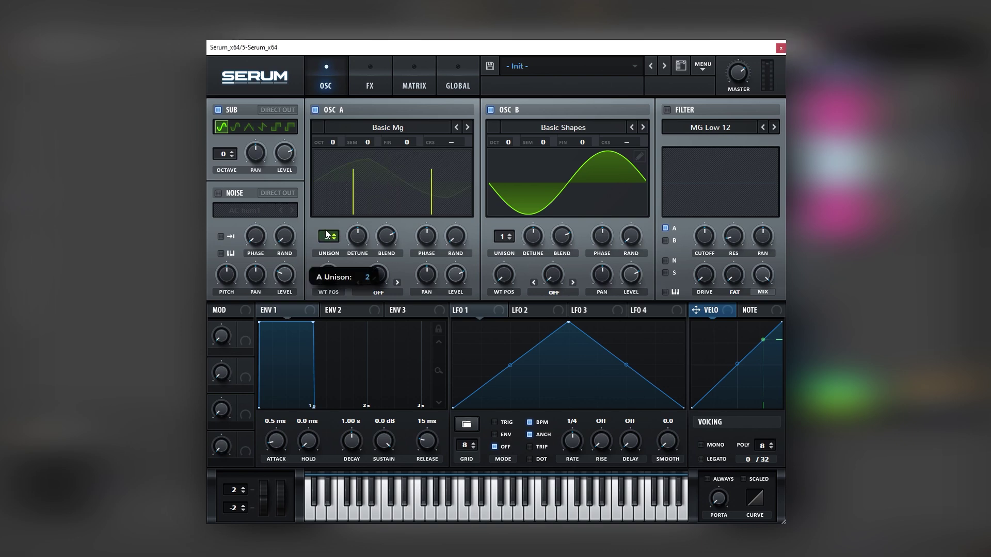
drag(357, 241, 359, 269)
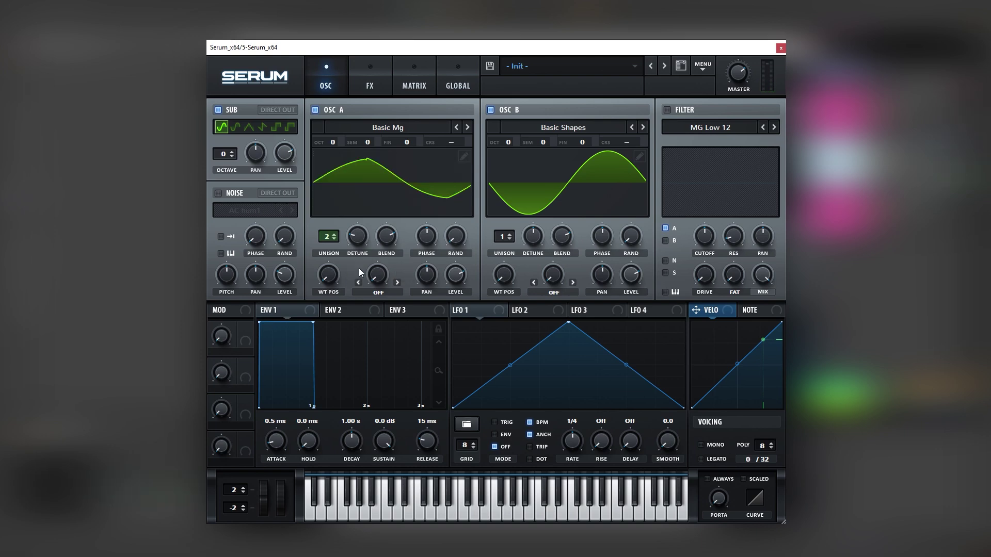
Enable the noise oscillator with the BrightWhite sample and lower its level
click(230, 195)
click(247, 210)
mouse_move(258, 233)
click(320, 273)
drag(284, 270, 282, 274)
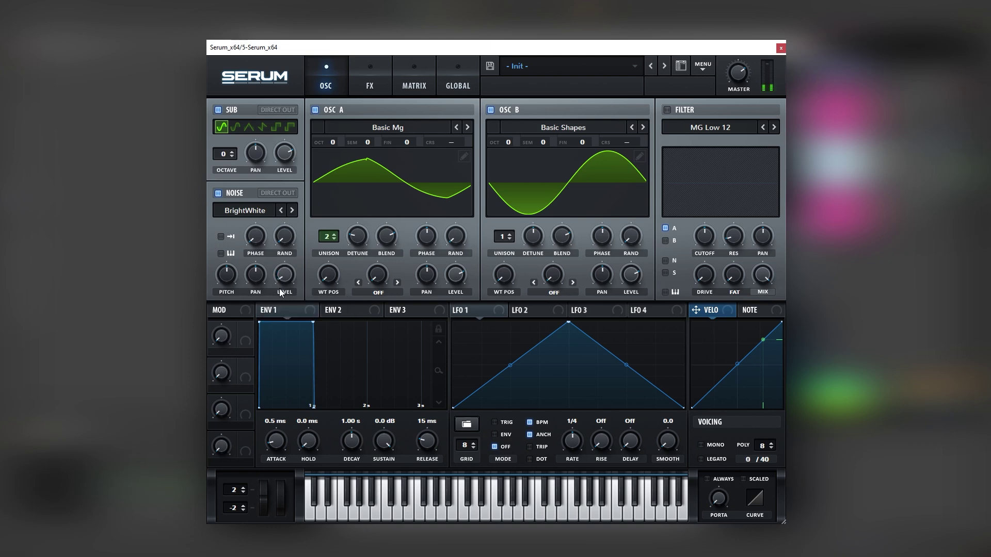
Set oscillator B's warp mode to Bend +/- with a raised warp amount, and lower its level to 30%
click(550, 293)
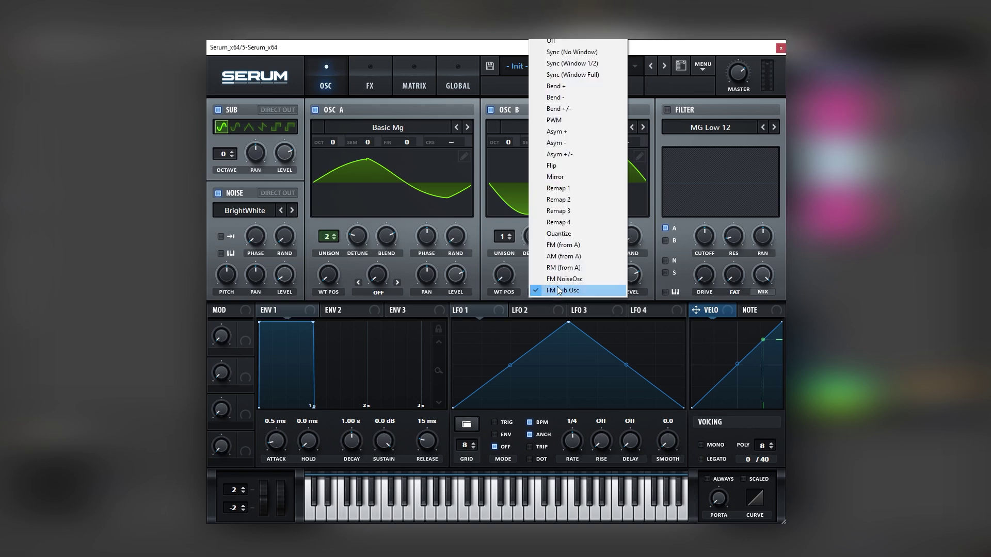
click(560, 109)
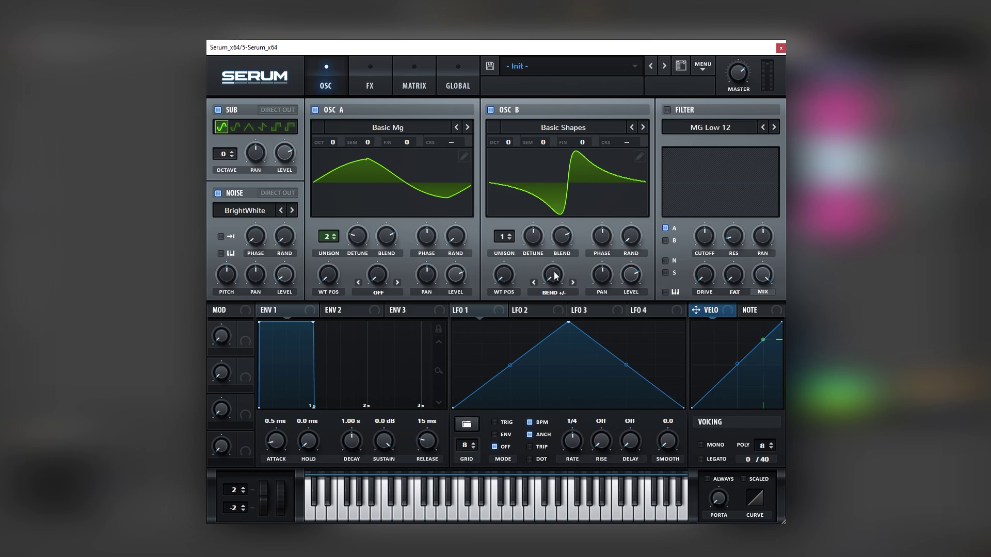
drag(554, 272, 572, 178)
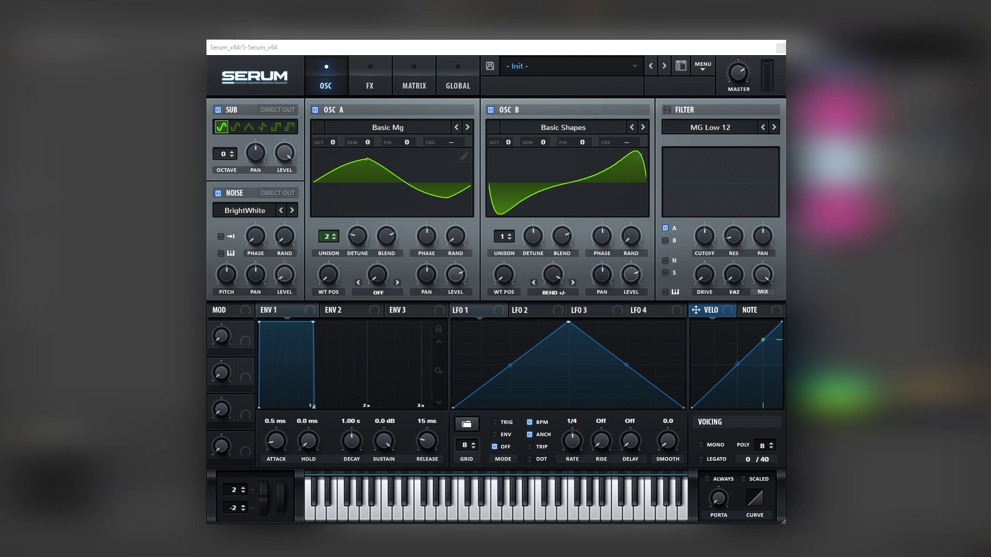
drag(632, 277, 638, 281)
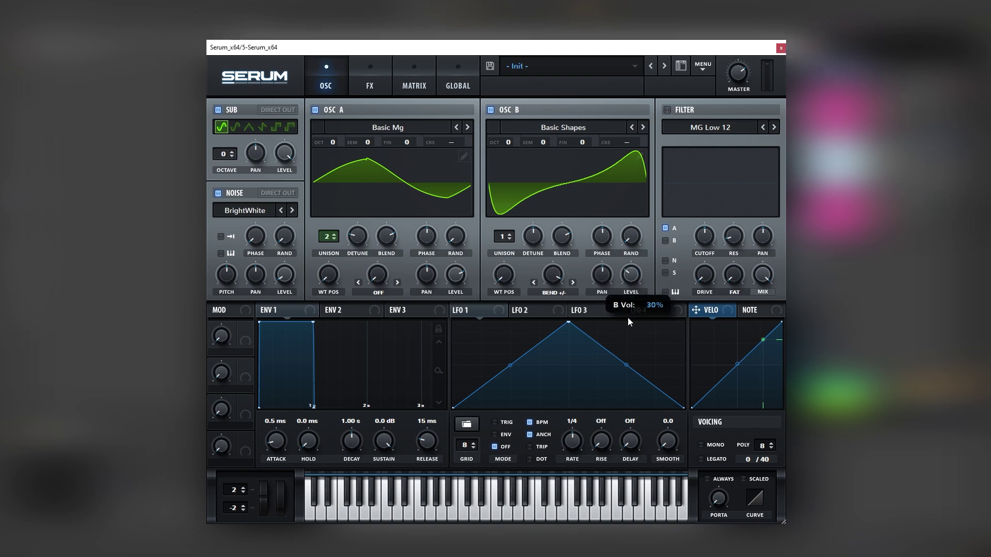
Set oscillator A's warp mode to FM (from B) at about 42% and raise the oscillator's level
click(384, 293)
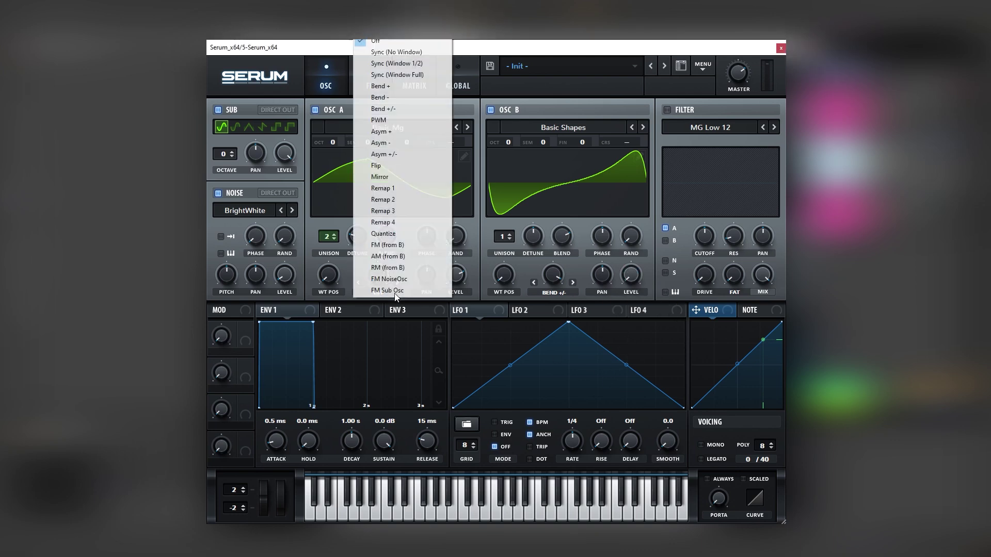
click(388, 246)
mouse_move(382, 262)
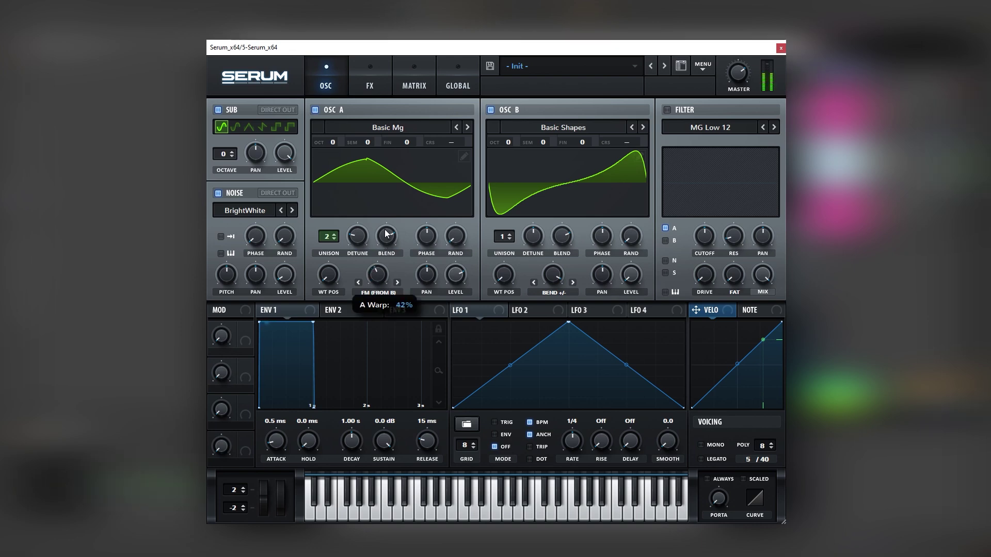
drag(386, 233, 345, 232)
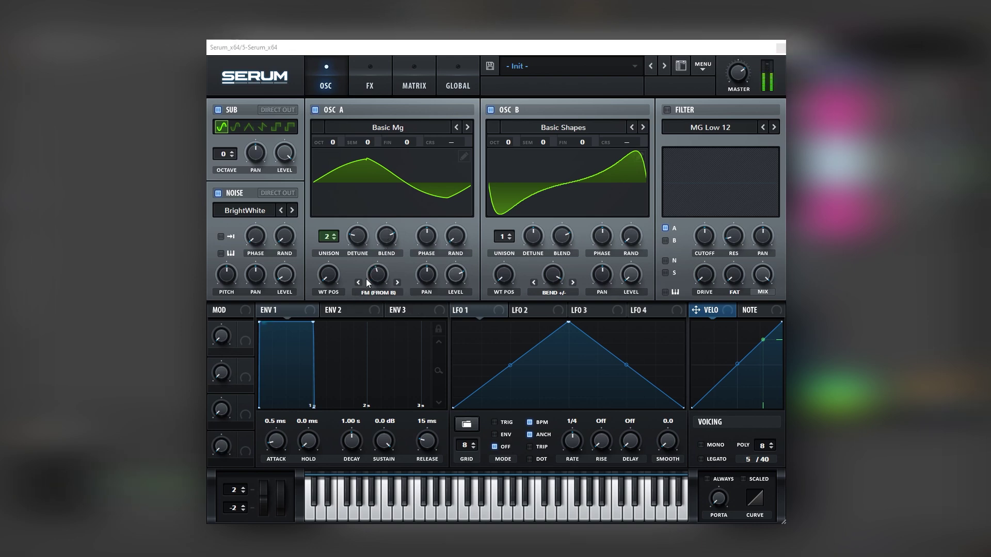
drag(371, 276, 371, 274)
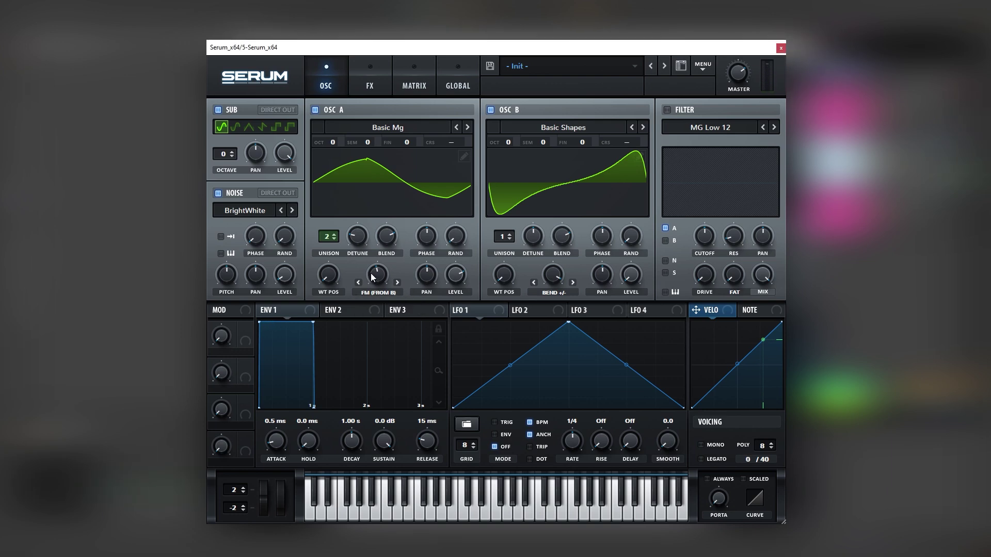
drag(460, 280, 461, 249)
Enable the EQ effect, move it to the start of the effects chain, and boost its high-shelf gain
click(369, 83)
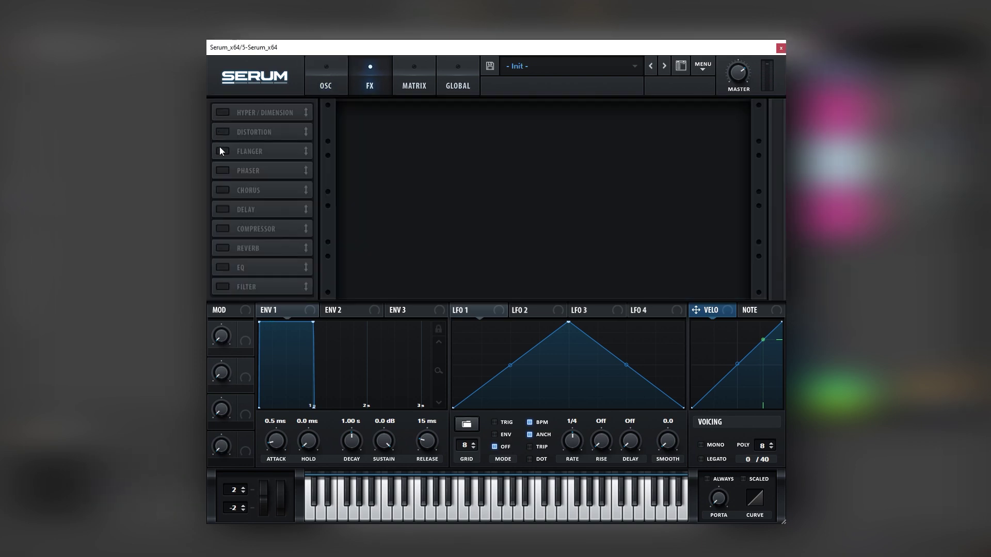
click(222, 267)
drag(231, 271, 239, 100)
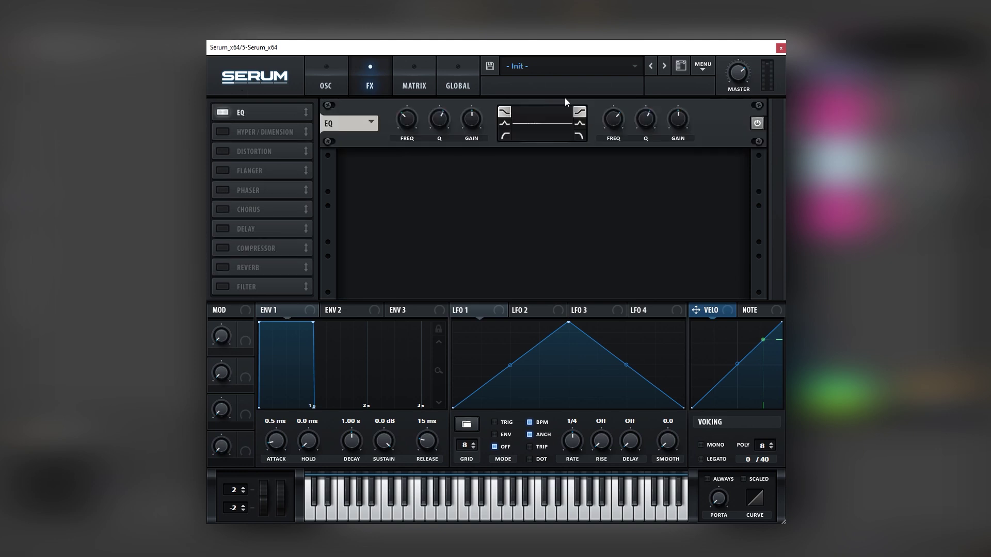
drag(677, 120, 683, 85)
key(space)
Reshape LFO 1 into a short early spike and assign it to the EQ's high-shelf frequency, set to 2672 Hz, and gain
click(605, 119)
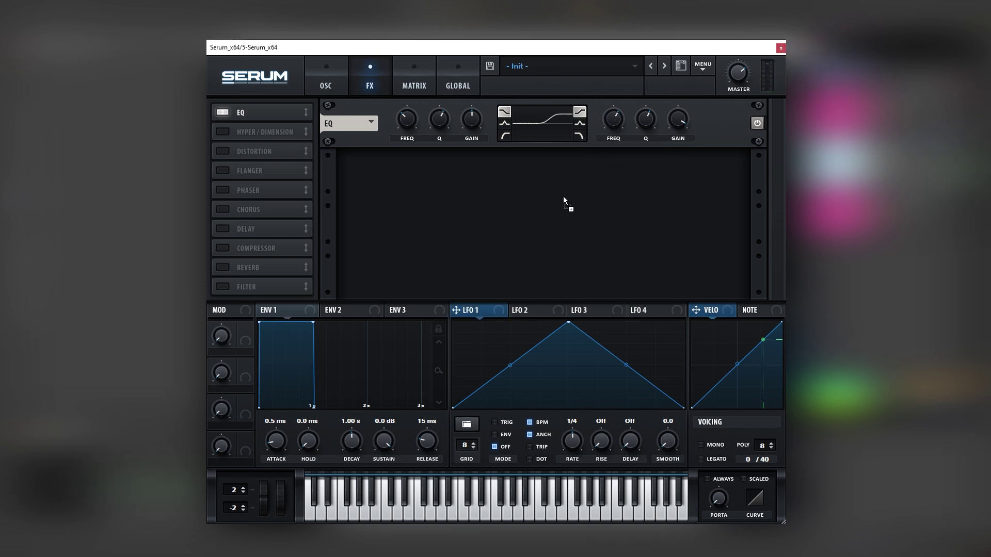
drag(620, 119, 579, 187)
drag(570, 327, 504, 423)
double_click(499, 350)
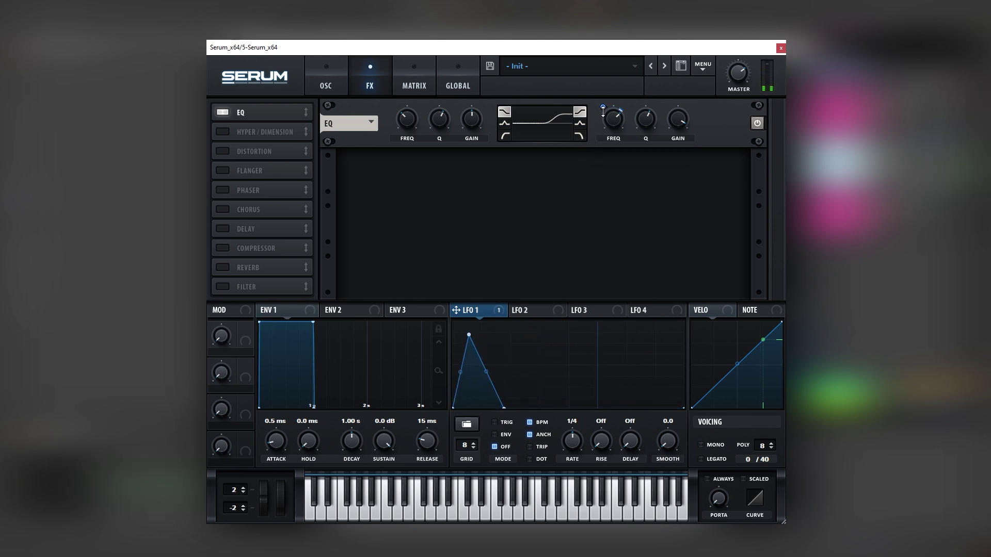
mouse_move(616, 120)
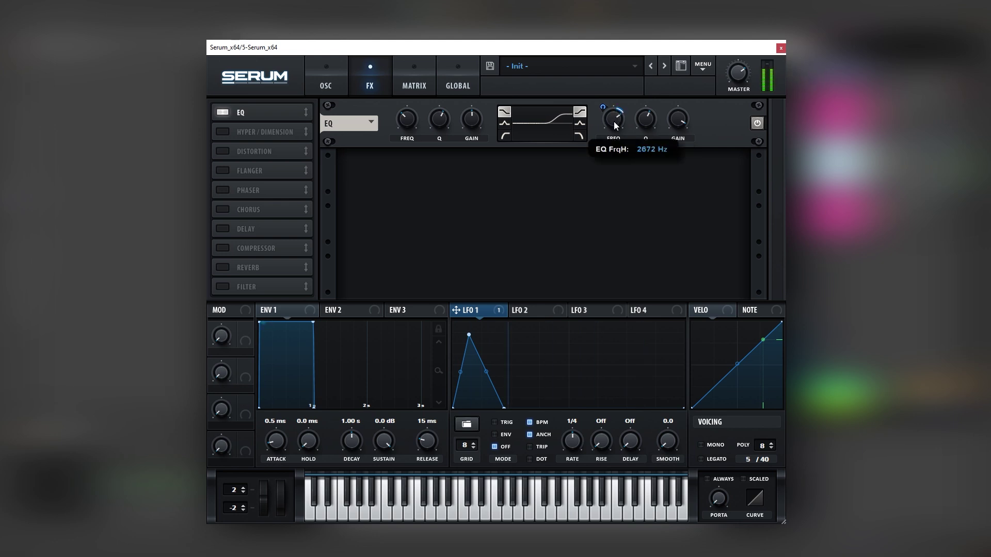
drag(682, 123, 682, 116)
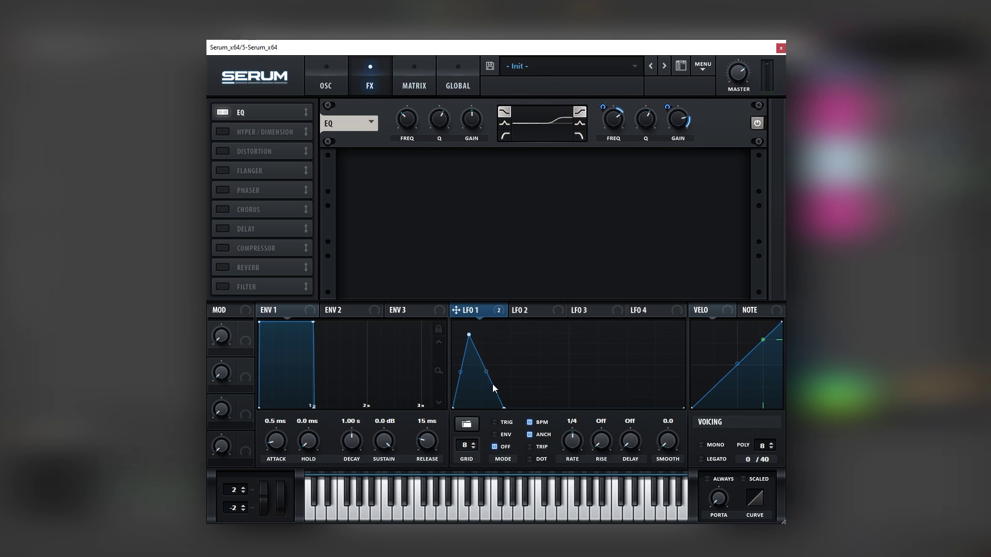
Set LFO 1 to trigger mode, stretch its falling slope toward the end of the cycle, and bow that slope outward
drag(505, 408, 616, 408)
click(503, 423)
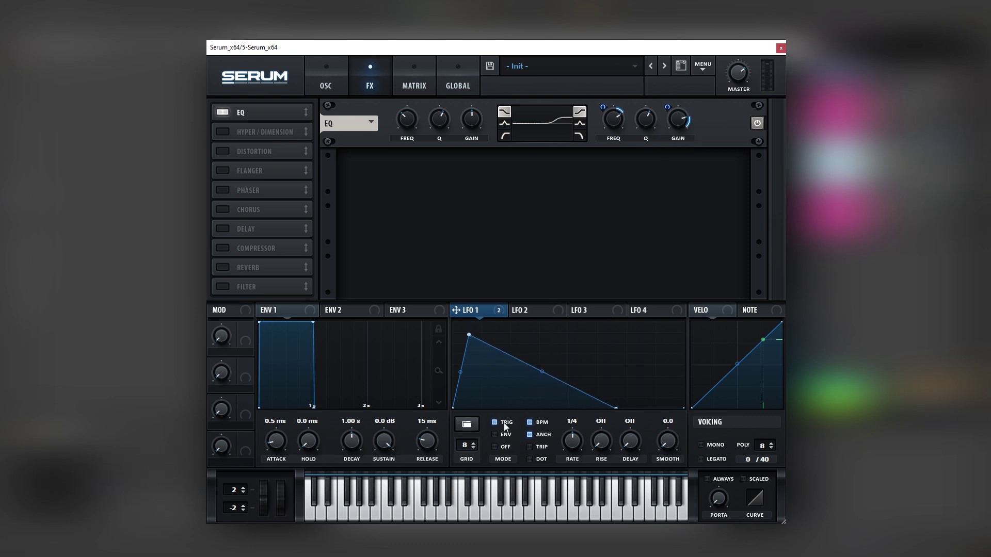
drag(550, 384, 546, 364)
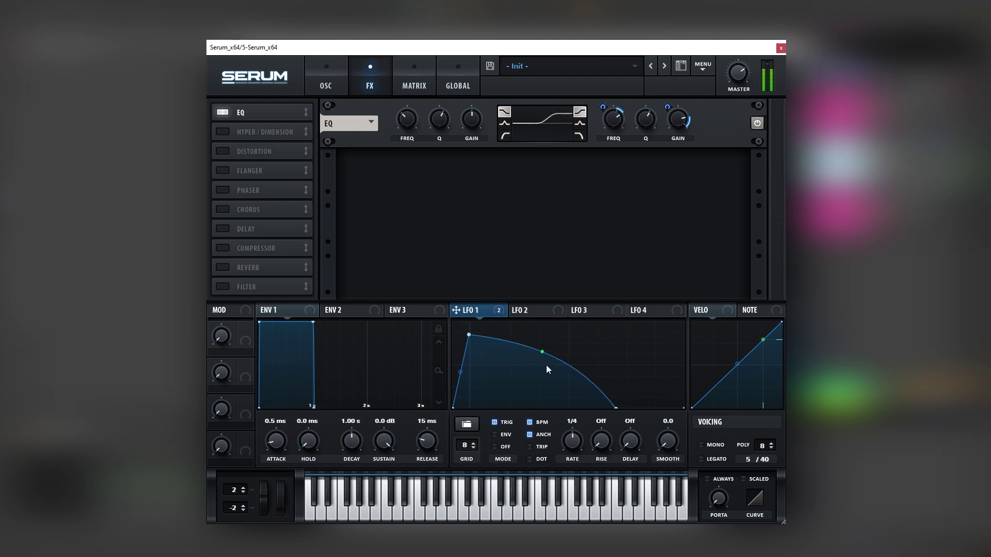
drag(615, 408, 649, 414)
drag(564, 364, 562, 352)
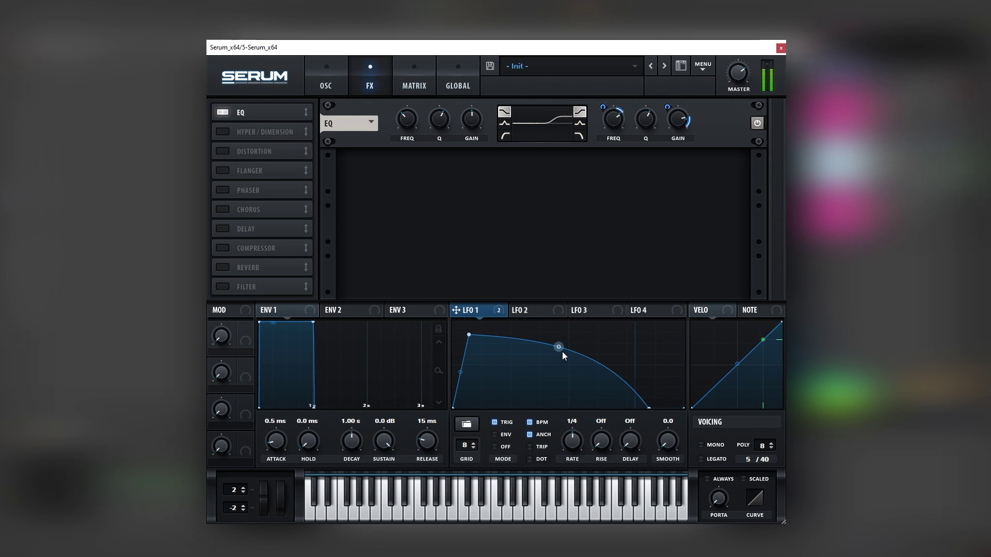
Switch the EQ's low band to a peak shape, boost its gain, and raise its frequency with LFO 1 modulation
click(504, 123)
drag(475, 122, 478, 93)
mouse_move(410, 123)
mouse_down()
mouse_move(411, 135)
mouse_move(417, 122)
mouse_up()
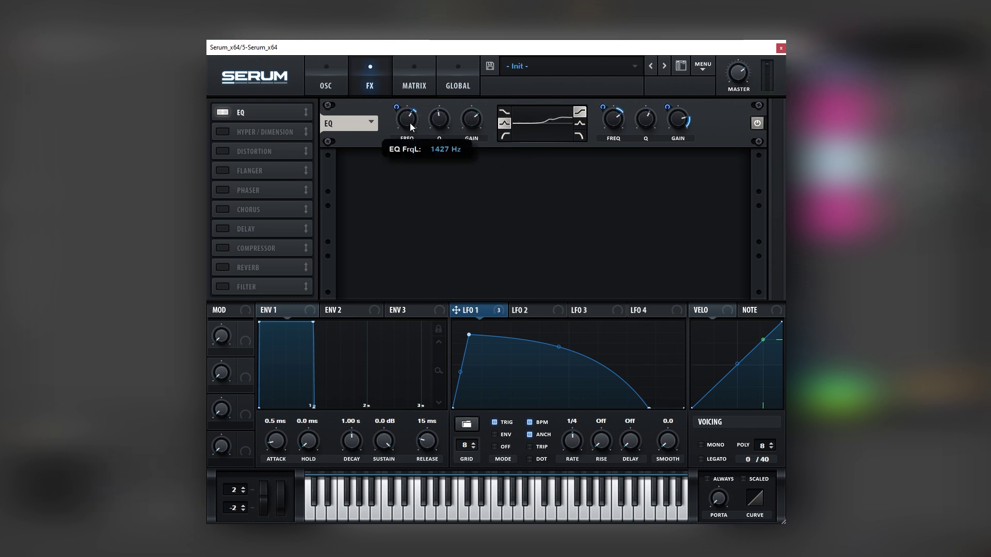
mouse_move(410, 129)
mouse_down()
mouse_move(401, 122)
mouse_move(405, 134)
mouse_up()
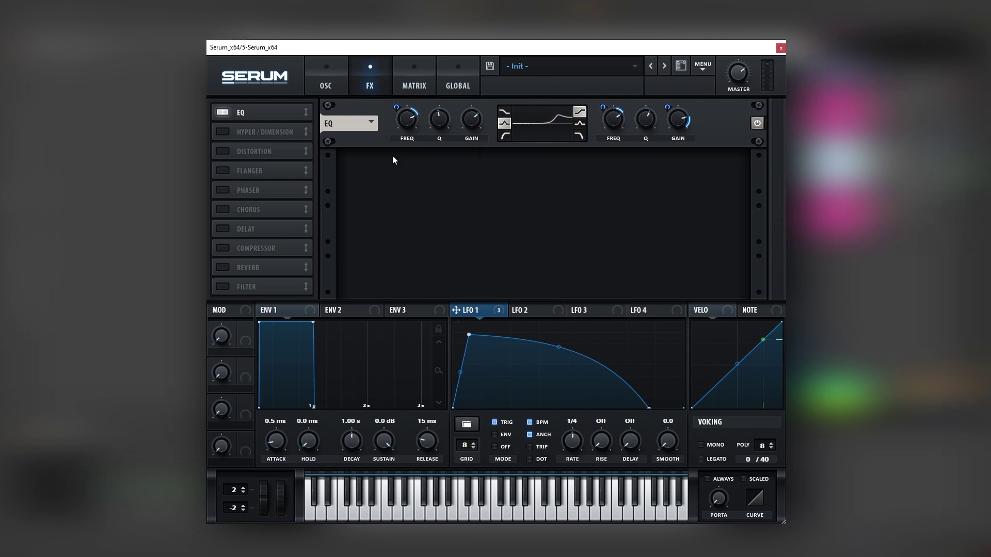
Enable the distortion effect with the Tube type and lower its mix
click(226, 152)
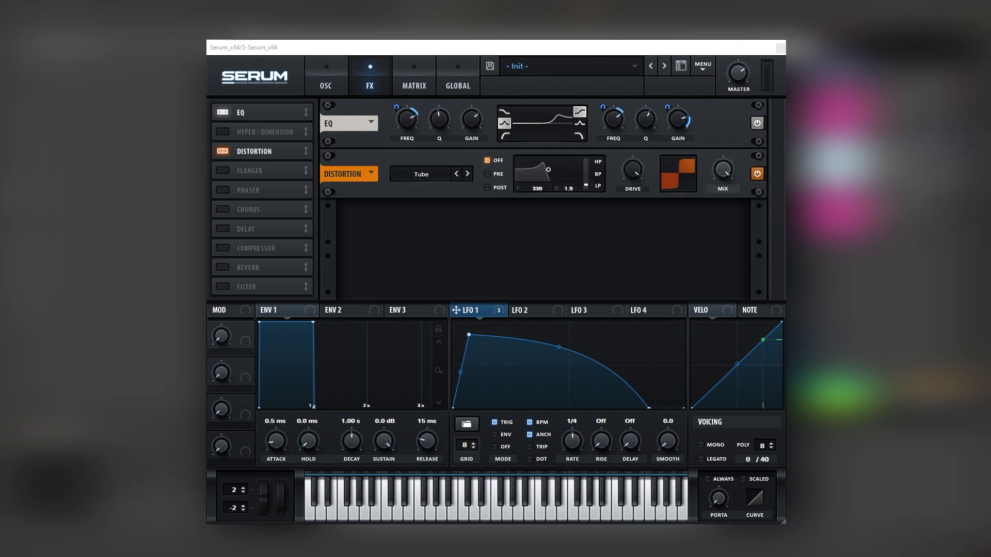
drag(723, 175, 723, 203)
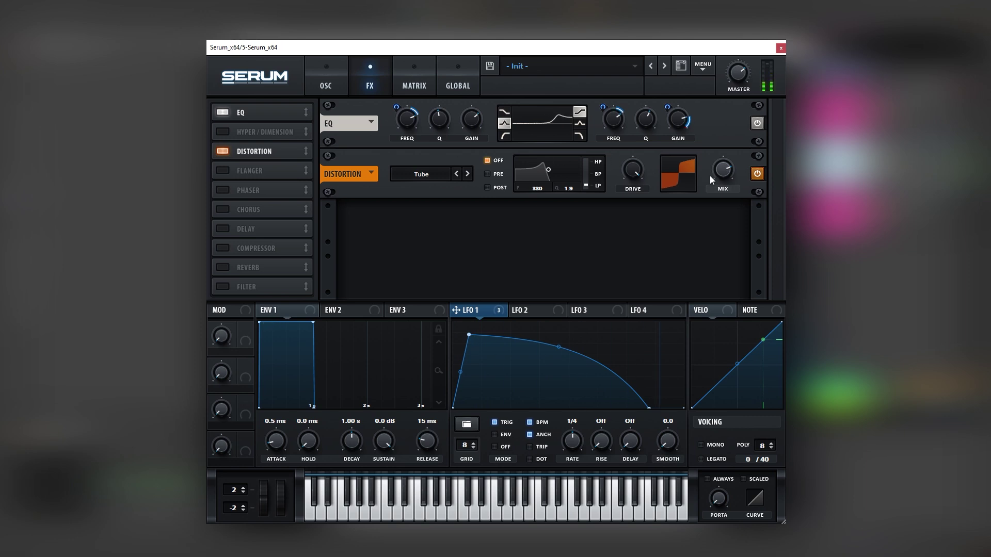
mouse_move(713, 170)
Enable the compressor effect, turn on its multiband mode, and shorten its release to a few milliseconds
click(226, 250)
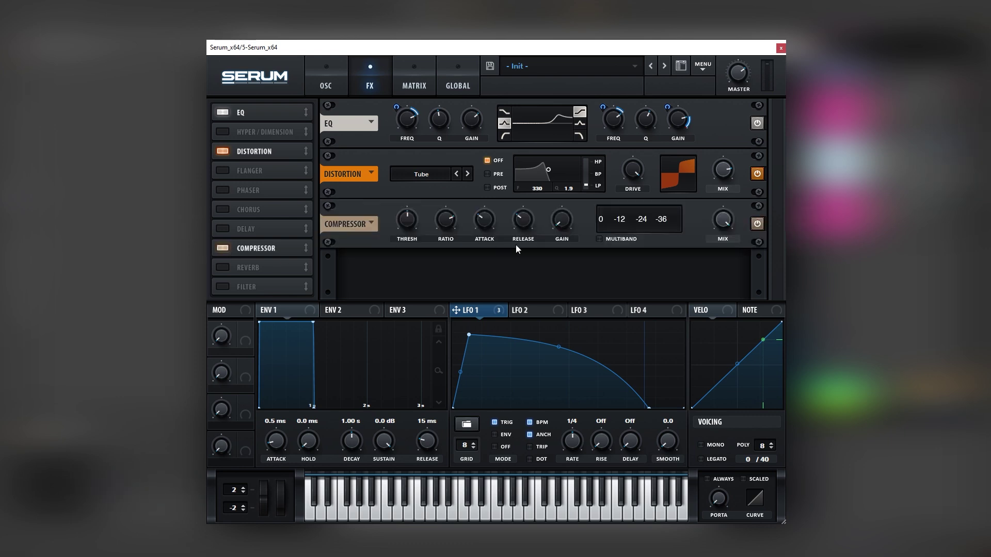
click(602, 238)
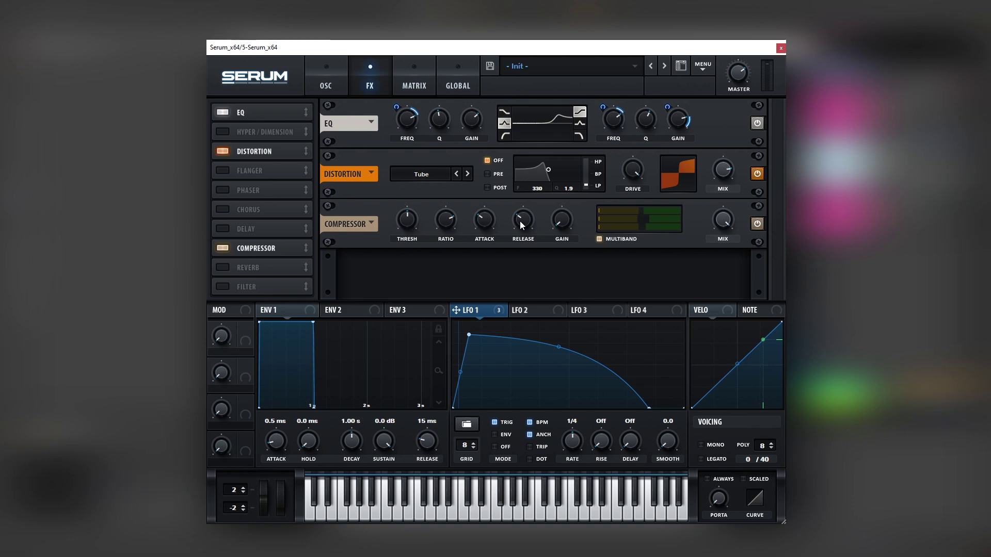
drag(519, 221, 550, 169)
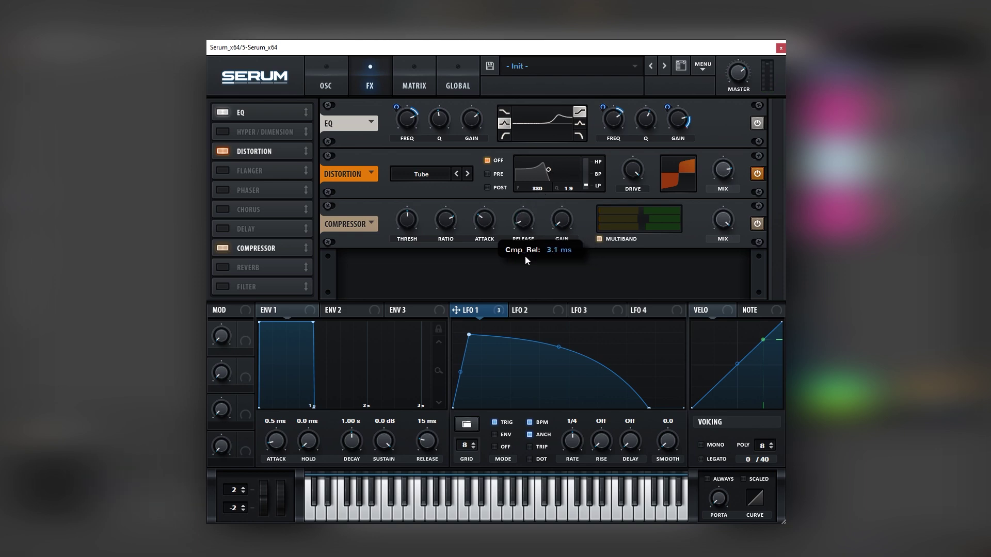
drag(521, 274, 522, 277)
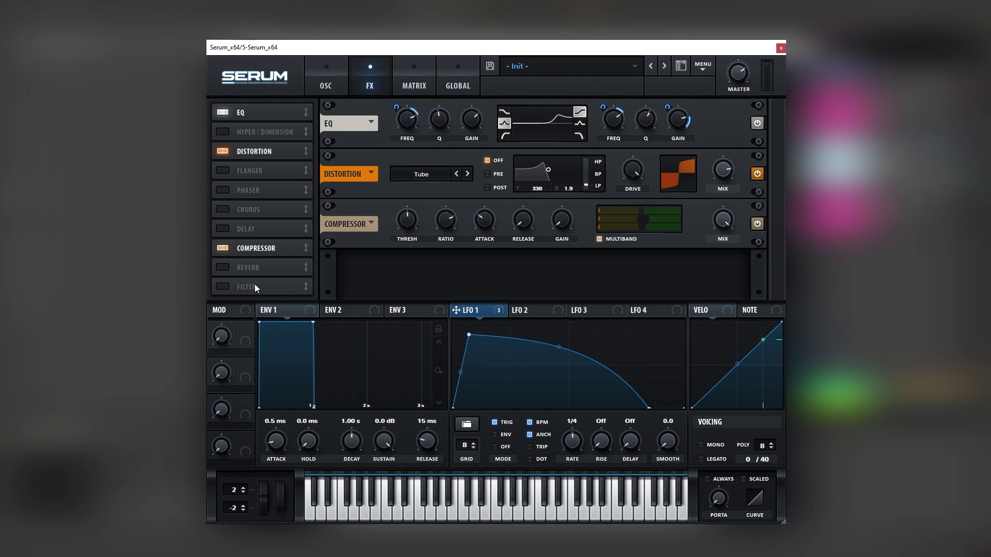
Enable the MG Low 6 filter effect with LFO 1 on its cutoff, and give the LFO a later peak with an inward-curved fall
click(223, 286)
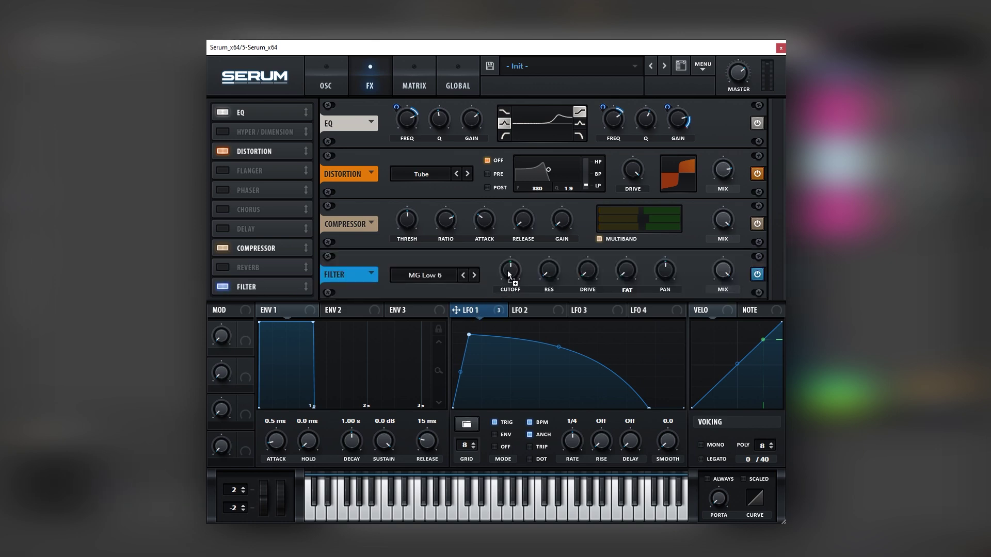
drag(512, 269, 512, 271)
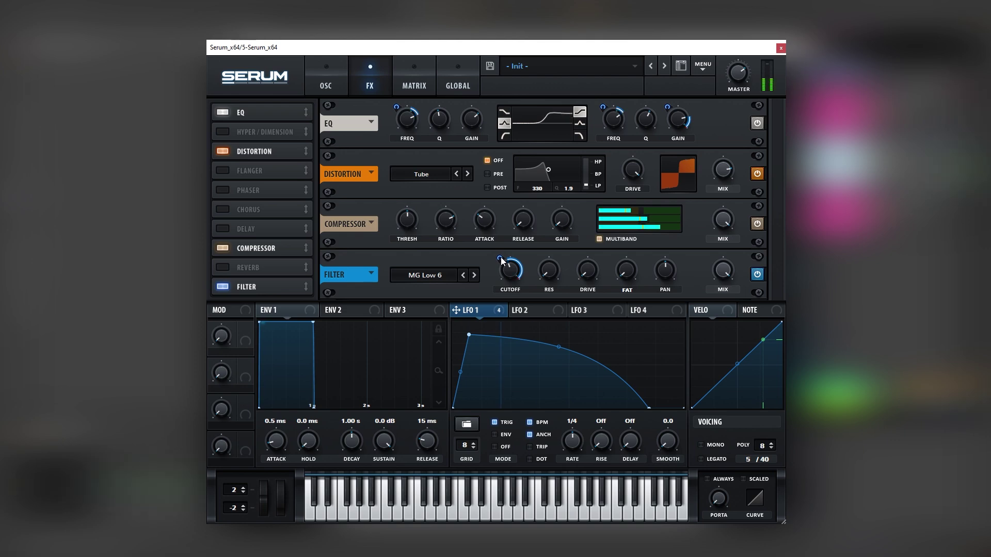
mouse_move(560, 346)
mouse_down()
mouse_move(562, 370)
mouse_move(562, 354)
mouse_up()
drag(469, 334, 522, 336)
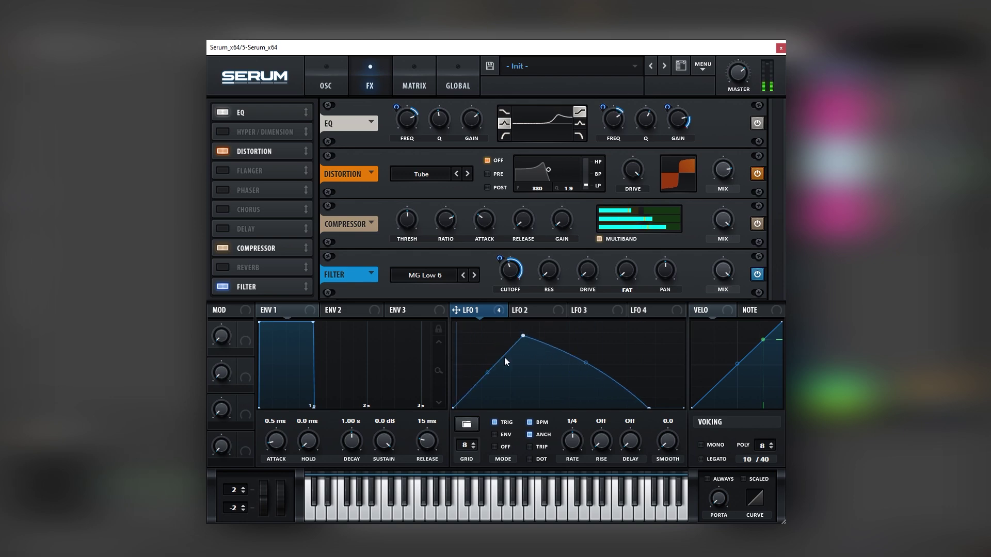
drag(586, 363, 585, 387)
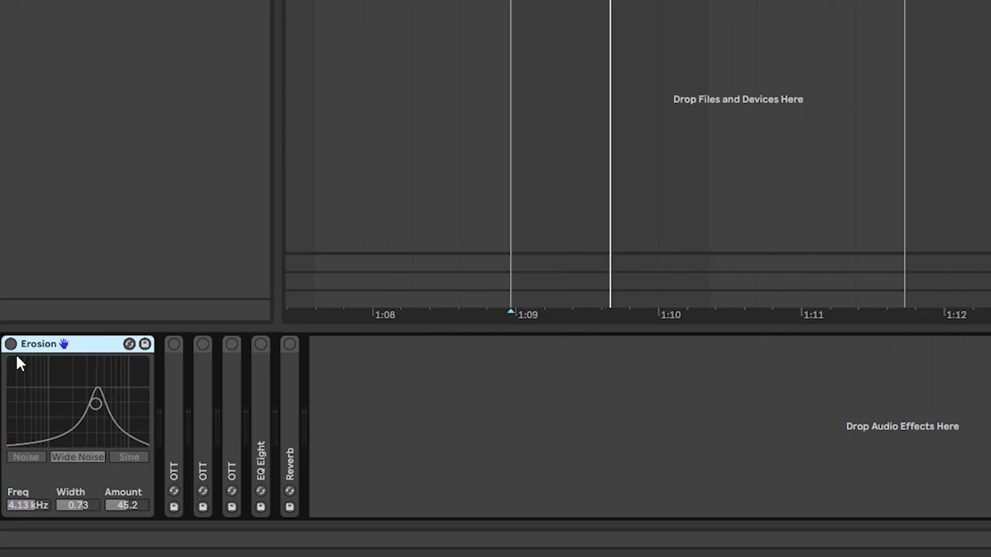
click(11, 343)
mouse_move(95, 400)
mouse_down()
mouse_move(48, 397)
mouse_move(94, 393)
mouse_move(96, 384)
mouse_up()
key(space)
key(space)
key(space)
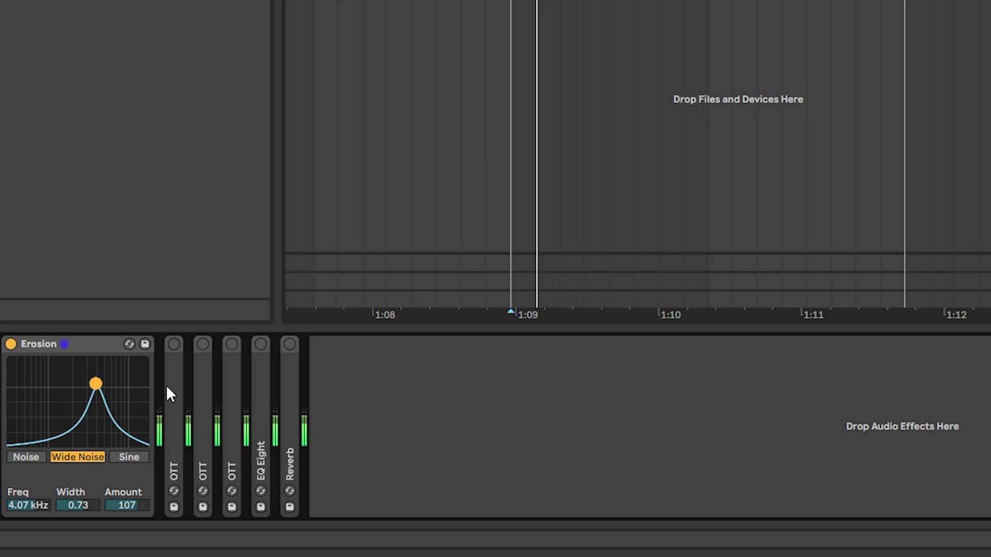
key(space)
Unfold and turn on the three OTT devices after Erosion, and play the bass through them
double_click(232, 375)
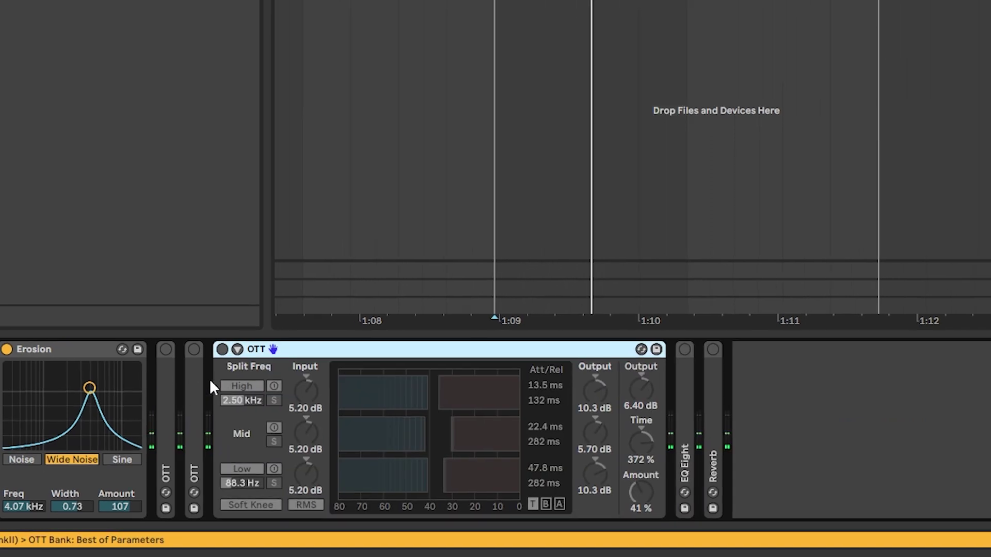
double_click(204, 377)
double_click(174, 377)
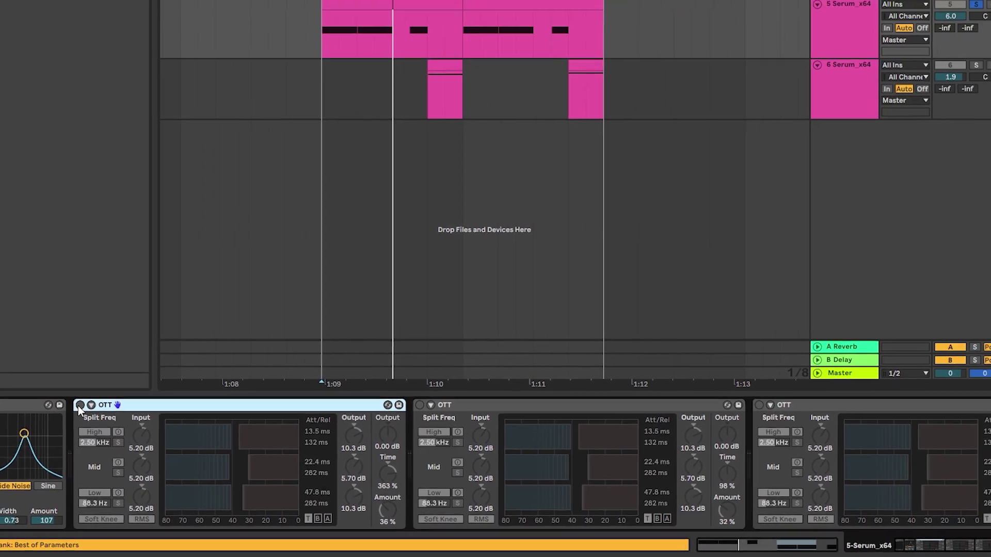
click(132, 371)
key(space)
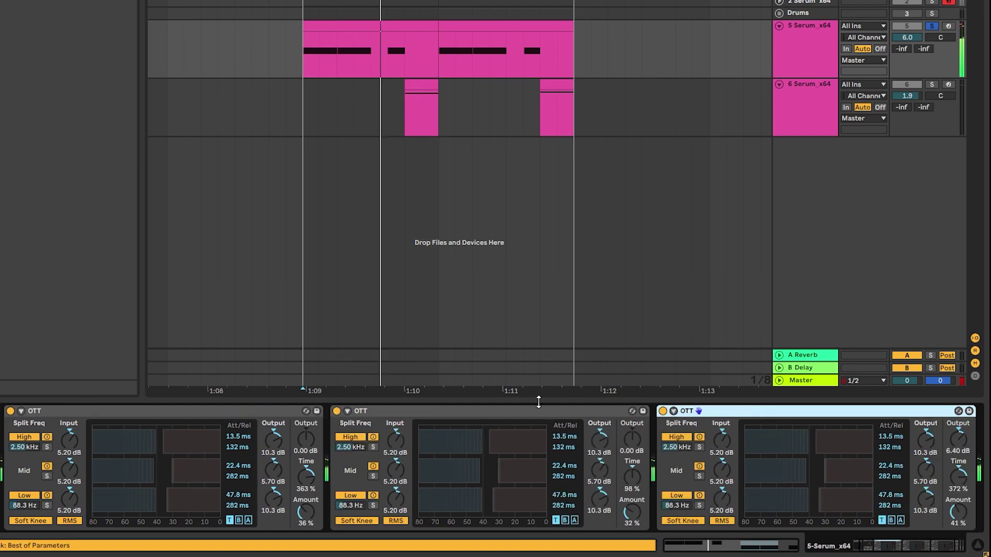
Set the three OTT times to 59%, 37% and 58%, and raise the third OTT's amount to 94% while auditioning
click(215, 413)
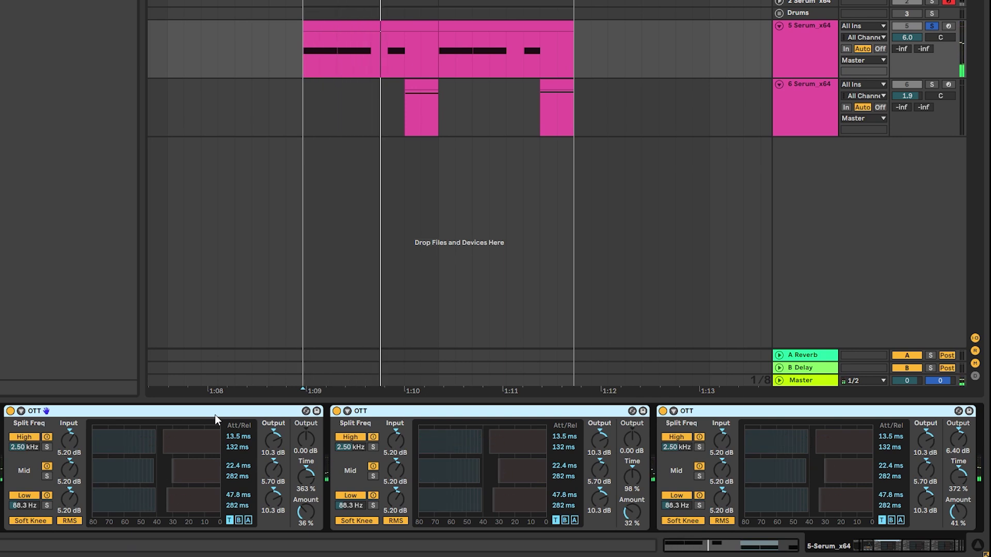
drag(917, 549, 928, 549)
drag(851, 512, 852, 477)
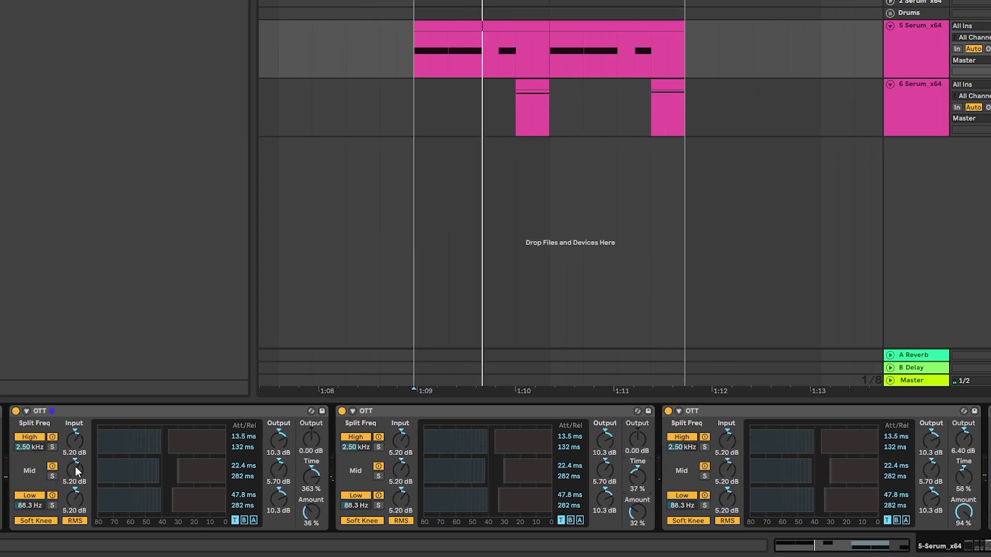
key(space)
key(space)
drag(317, 478, 316, 508)
key(space)
key(space)
key(space)
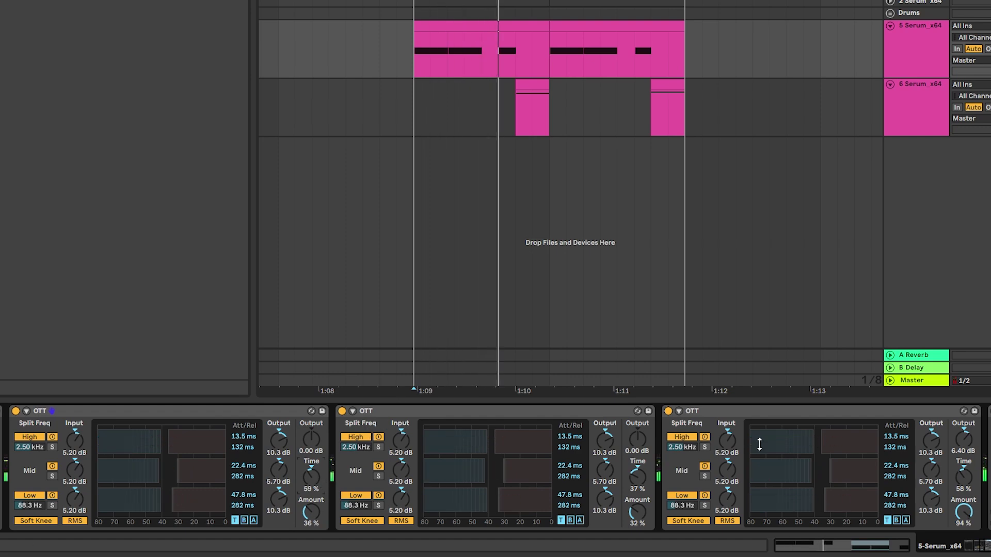
Unfold and turn on EQ Eight, and set its low-cut band 1 to 28.4 Hz with a Q of 2.61
click(989, 411)
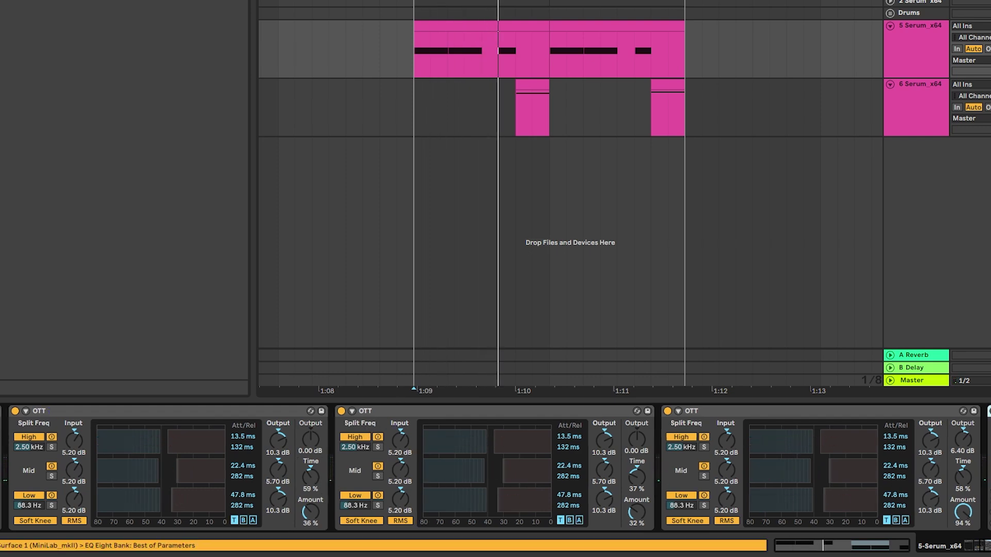
scroll(961, 508, right, 5)
click(456, 362)
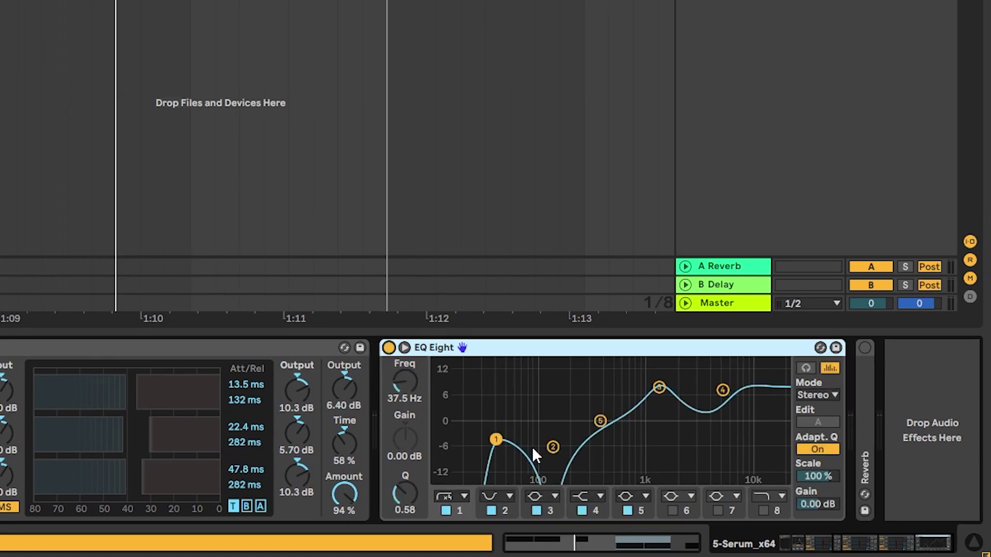
key(space)
drag(505, 440, 485, 405)
key(space)
key(space)
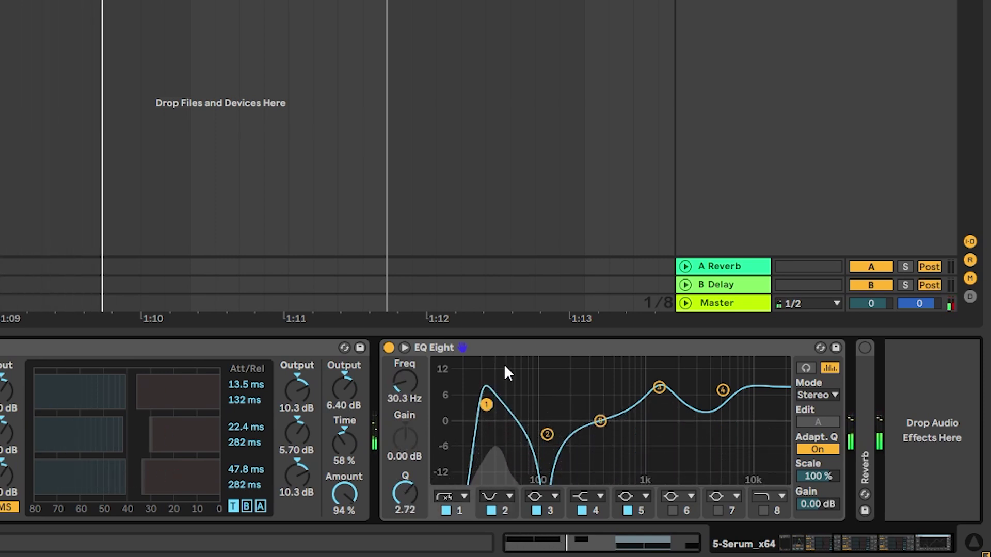
key(space)
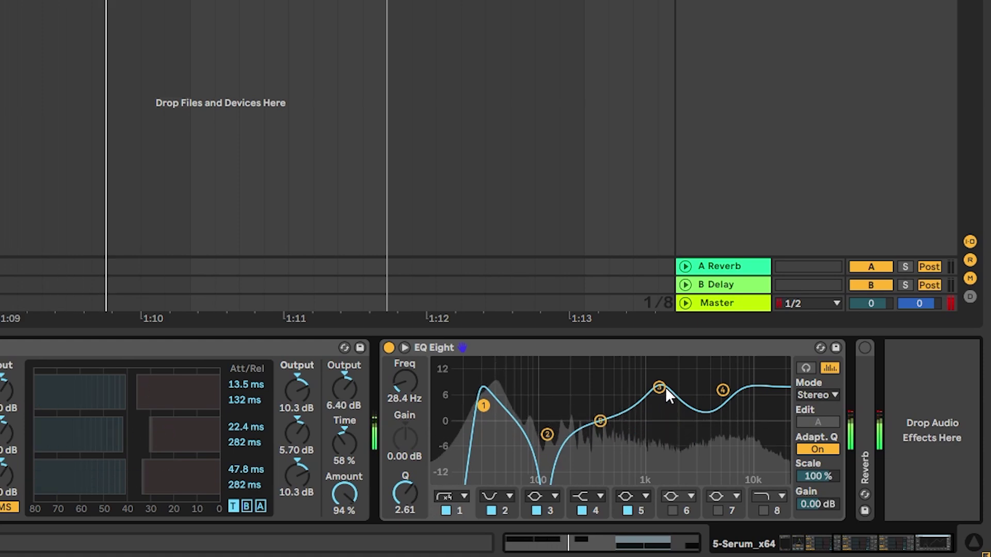
Set EQ Eight's band 3 peak to 1.09 kHz with 10.3 dB gain while auditioning the bass
click(659, 387)
mouse_move(658, 388)
mouse_down()
mouse_move(632, 389)
mouse_move(692, 394)
mouse_move(663, 391)
mouse_up()
key(space)
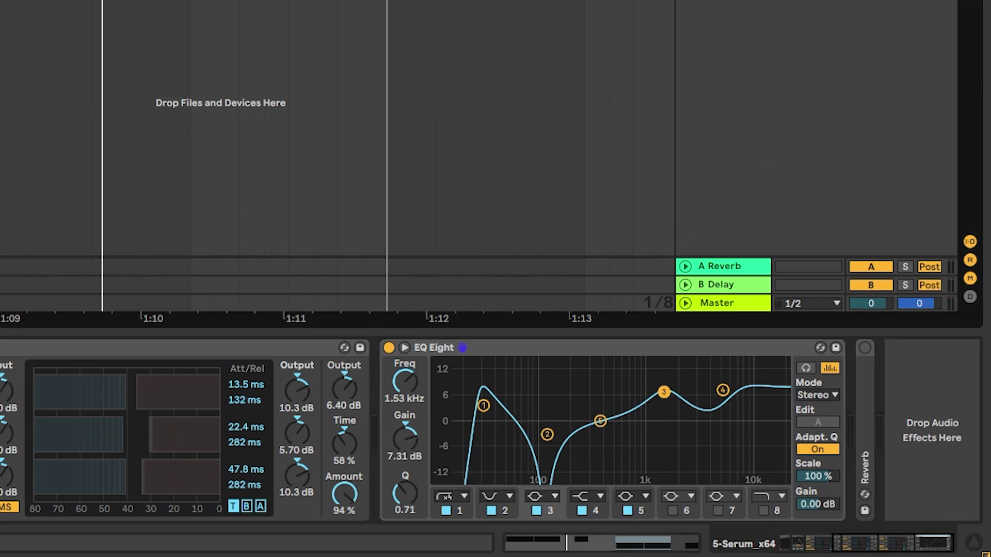
key(space)
mouse_move(664, 392)
mouse_down()
mouse_move(620, 391)
mouse_move(623, 379)
mouse_move(648, 381)
mouse_up()
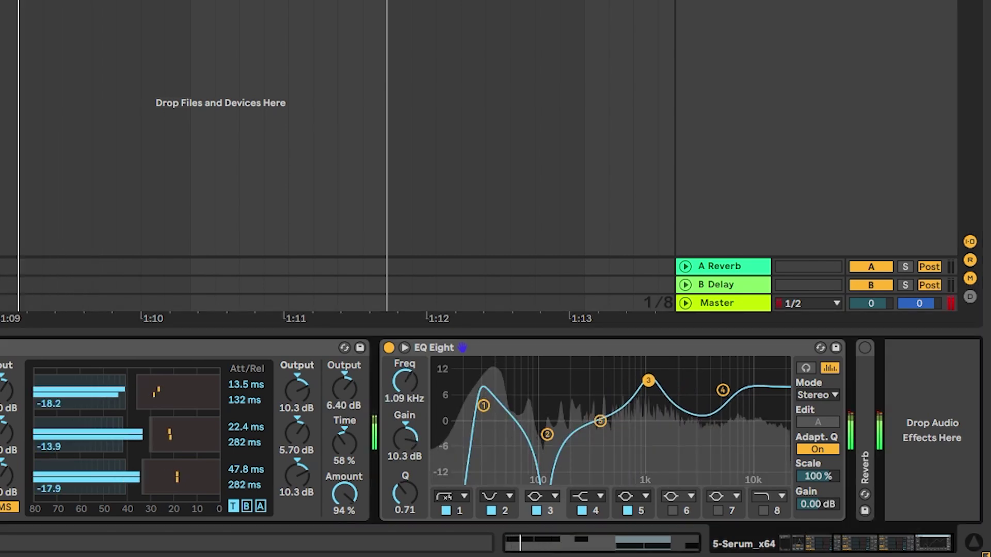
key(space)
Nudge EQ Eight's band 1 slightly higher in frequency, lower shelf band 4 to 5.08 dB, and set band 3 to 2.40 kHz at 8.80 dB
drag(484, 406, 491, 410)
key(space)
drag(722, 390, 719, 401)
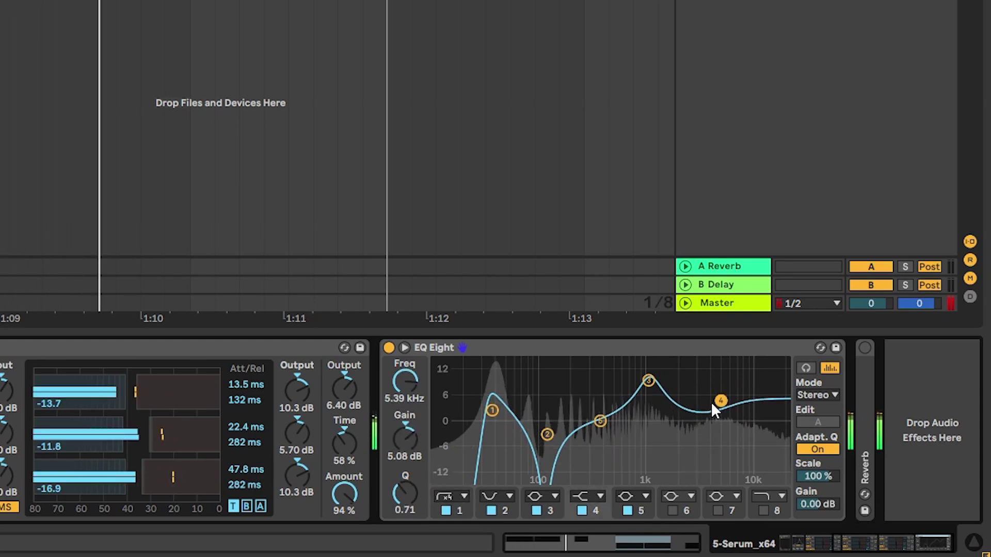
drag(650, 381, 683, 386)
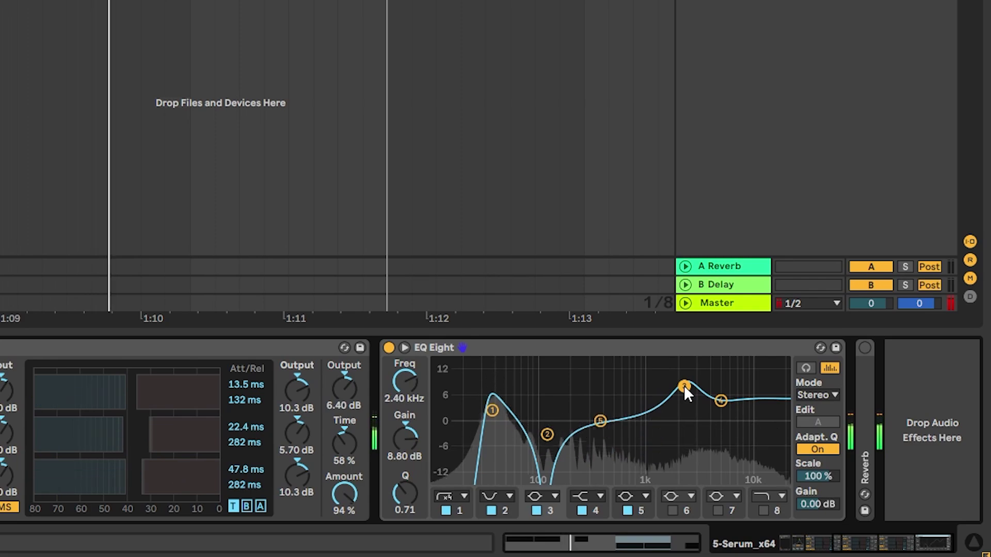
key(space)
Raise the three OTT times to 288%, 251% and 288%, and set Erosion to 4.46 kHz with an amount of 138
drag(893, 543, 811, 547)
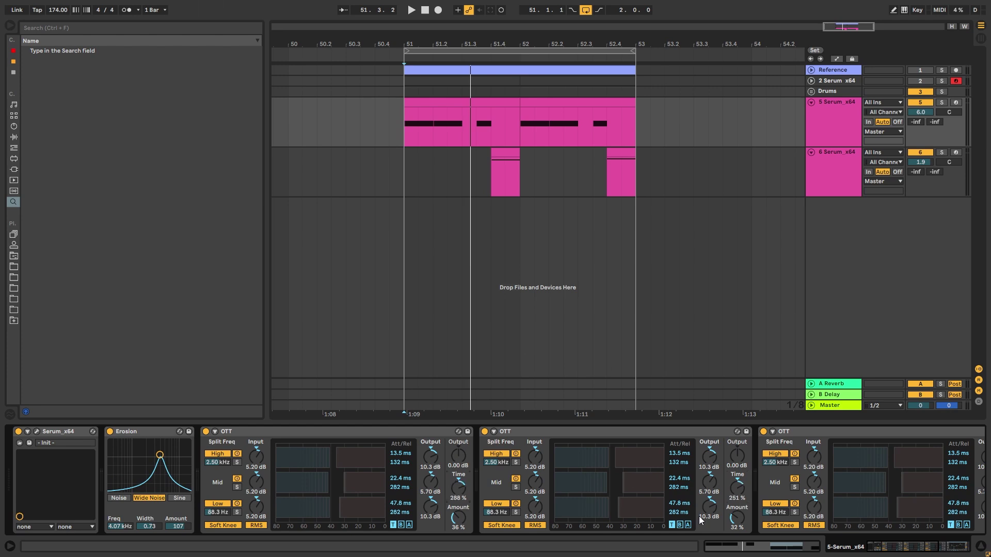
click(904, 545)
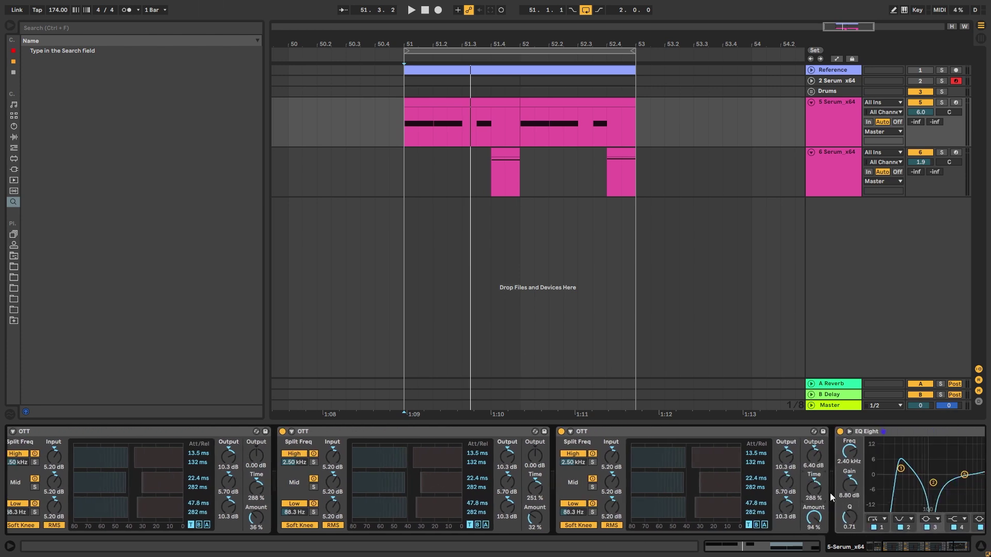
drag(923, 552, 896, 549)
mouse_move(160, 455)
mouse_down()
mouse_move(170, 452)
mouse_move(162, 450)
mouse_up()
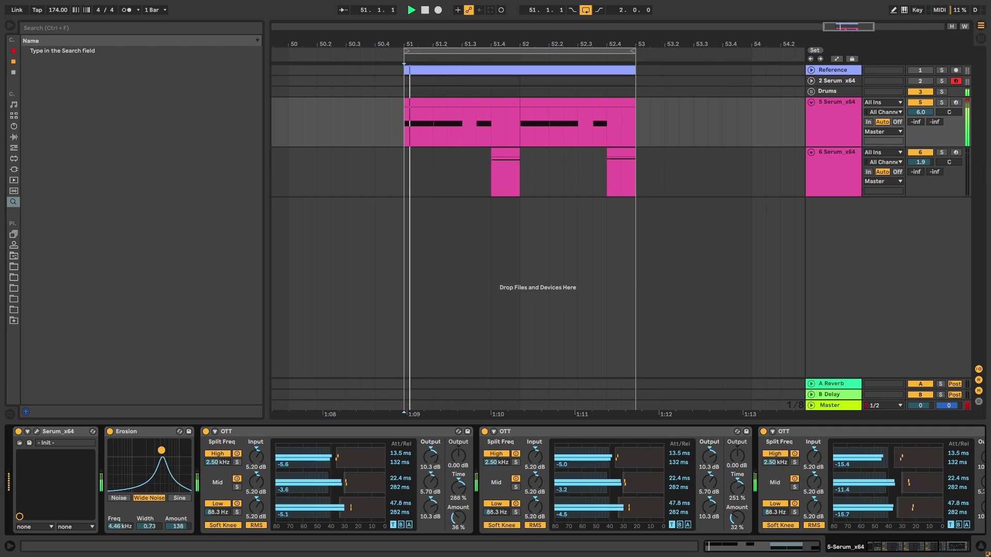
key(space)
Reopen Serum's effects page and set the EQ's high-shelf frequency to 882 Hz while auditioning the bass
click(36, 431)
click(394, 83)
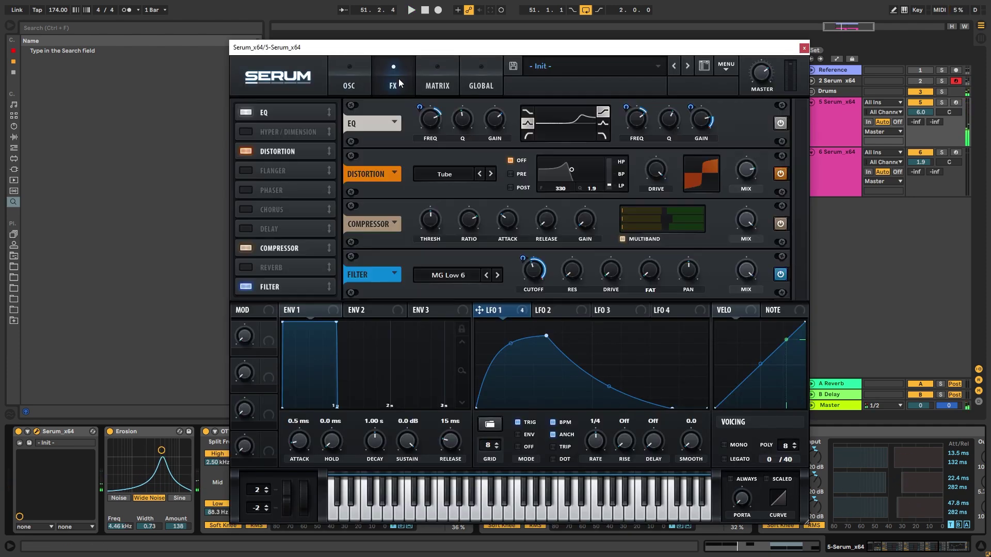
drag(635, 126, 635, 126)
key(space)
mouse_move(624, 151)
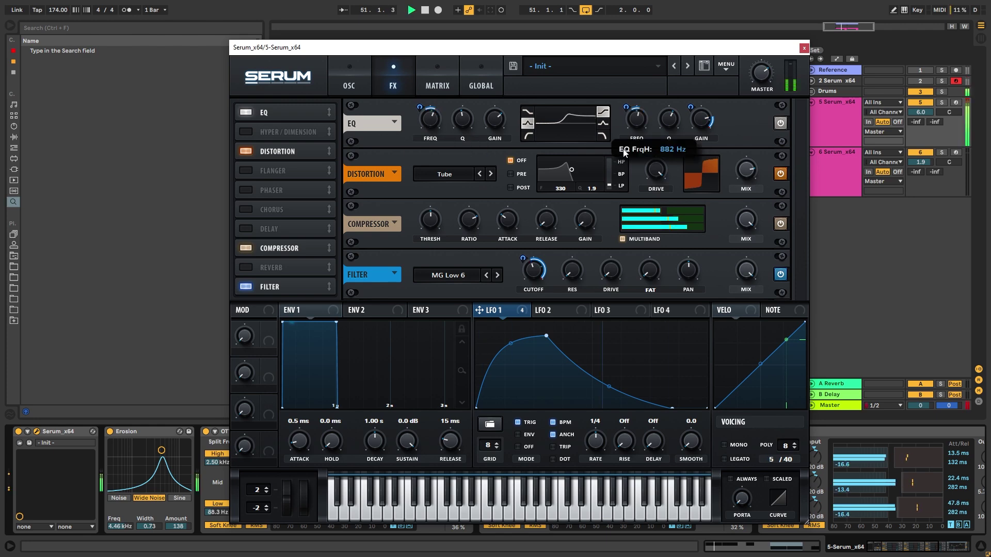
key(space)
Set oscillator A's FM (From B) warp amount to 46% while auditioning the bass
click(340, 73)
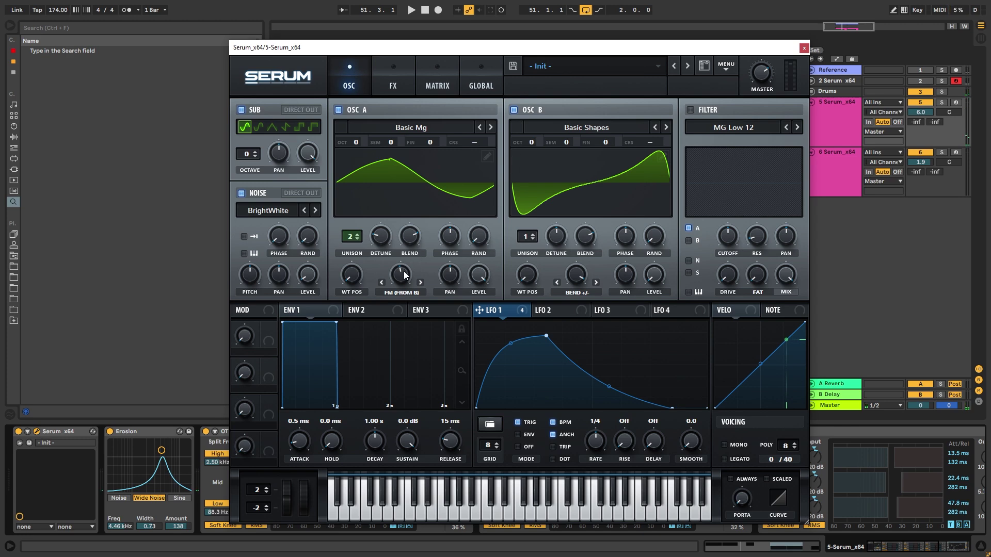
mouse_move(407, 272)
drag(411, 263, 406, 276)
key(space)
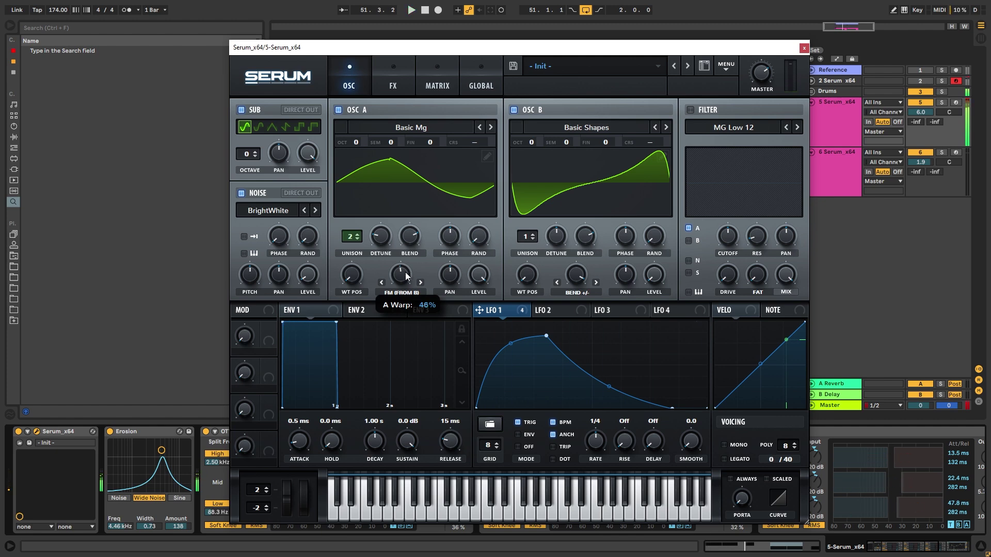
Return to the effects, raise the EQ's high-shelf frequency slightly, and increase its low-band frequency to 3725 Hz during playback
click(388, 86)
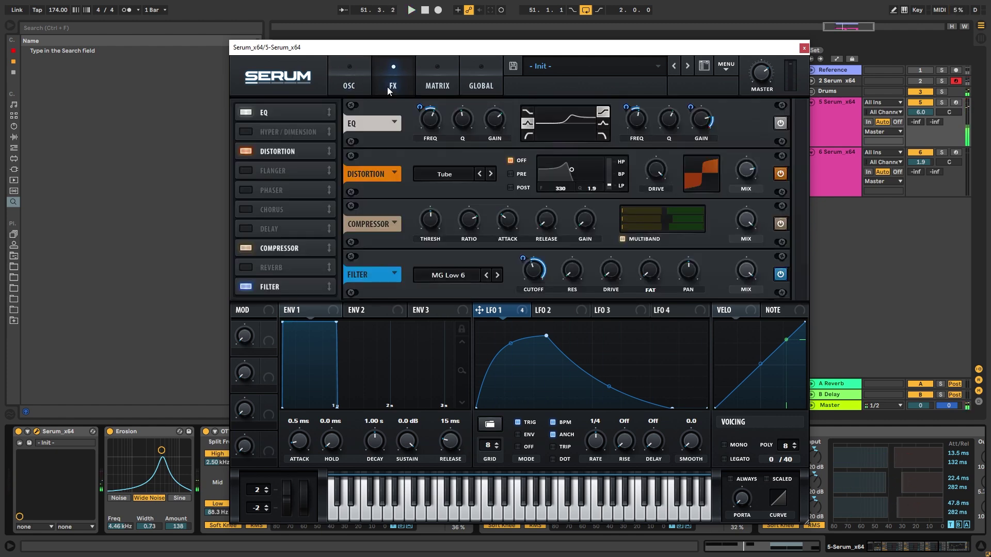
click(351, 85)
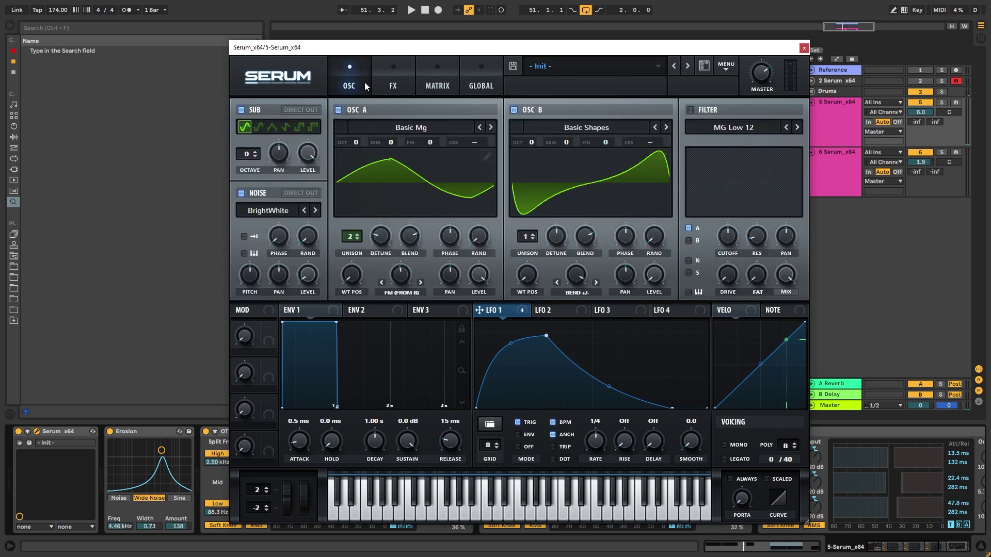
click(390, 88)
drag(635, 127, 637, 118)
key(space)
drag(438, 122, 445, 110)
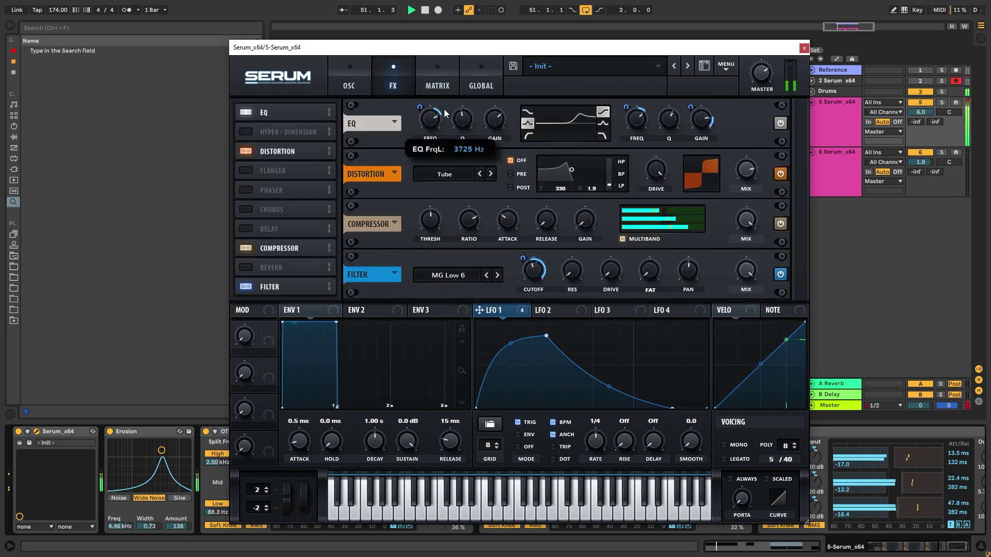
Stop playback, close the Serum window, and set the second OTT's time to 91% while auditioning the bass
key(space)
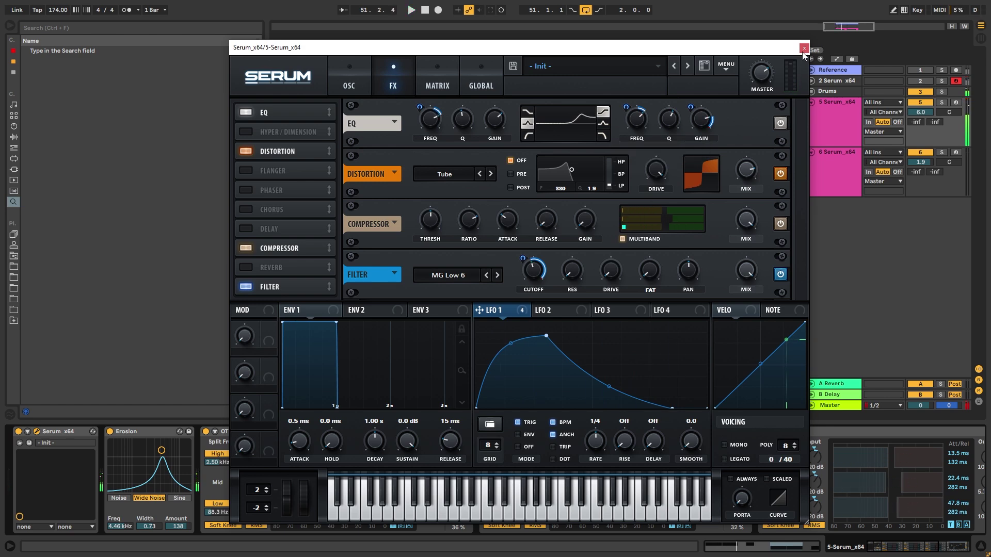
click(804, 49)
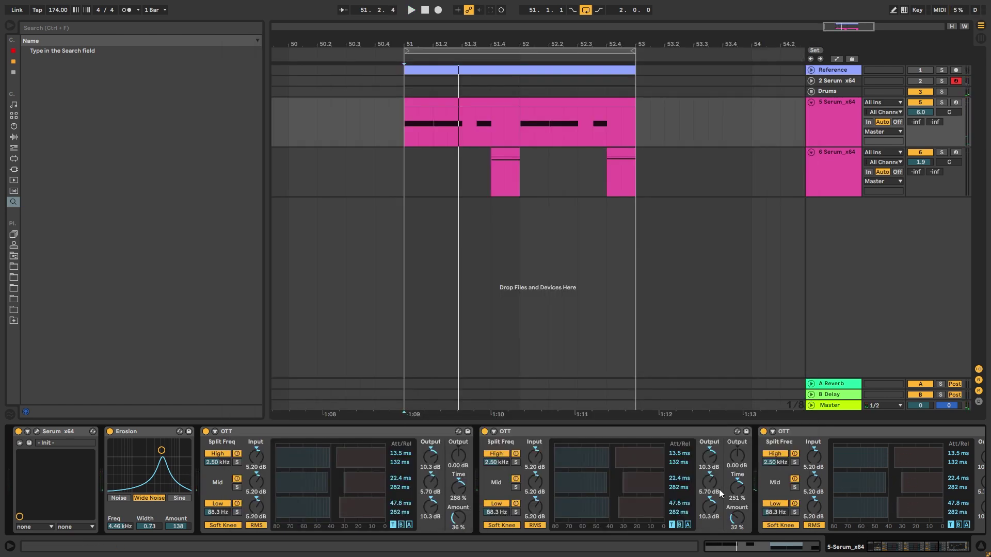
drag(879, 543, 946, 550)
drag(810, 455, 815, 459)
key(space)
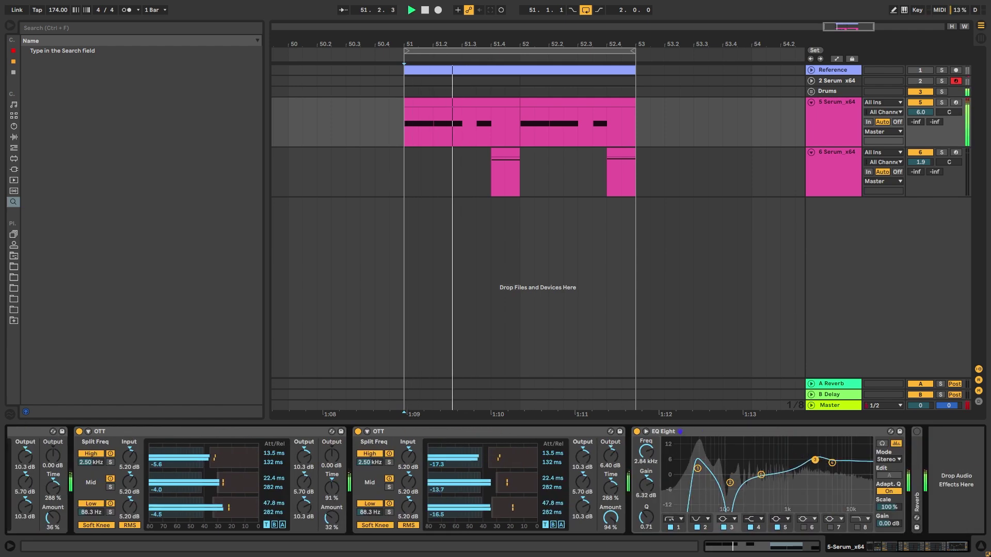
key(space)
Duplicate the 5 Serum_x64 track and delete the clips on the copy
click(822, 115)
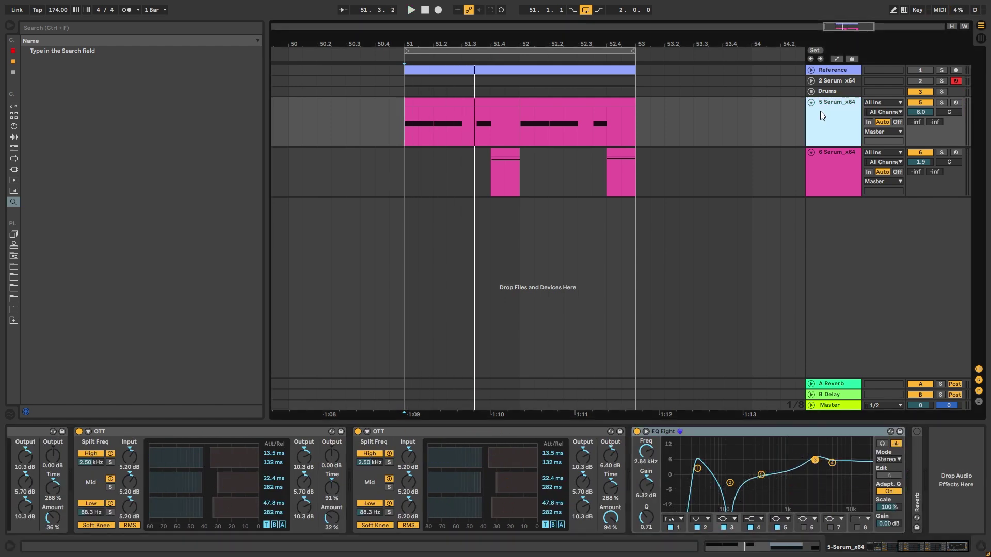
key(ctrl+d)
drag(644, 165, 381, 162)
key(Delete)
Open the two short clips on the 7 Serum_x64 track together and check their note pitches, previewing B2
drag(504, 202, 635, 207)
click(497, 202)
shift+double_click(620, 203)
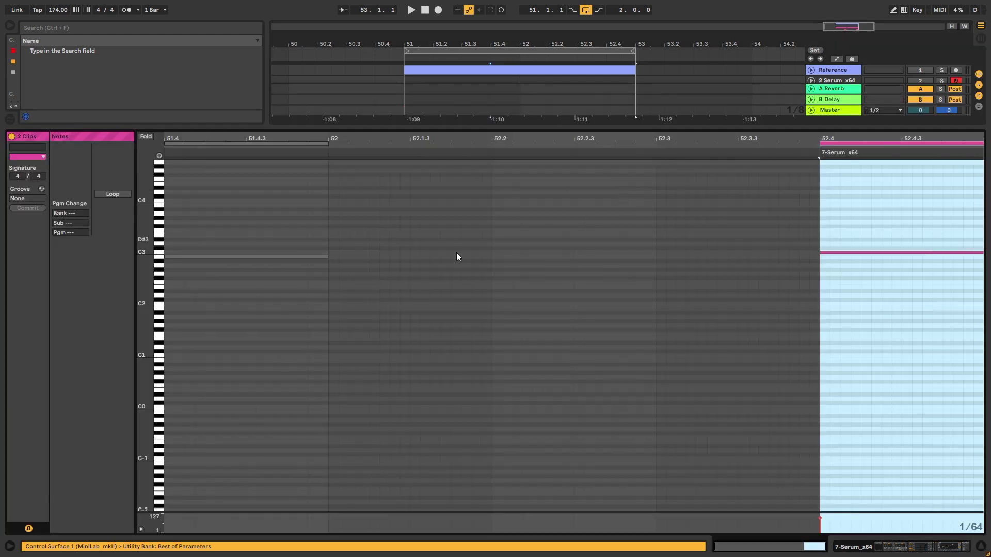
click(844, 249)
drag(158, 253, 178, 250)
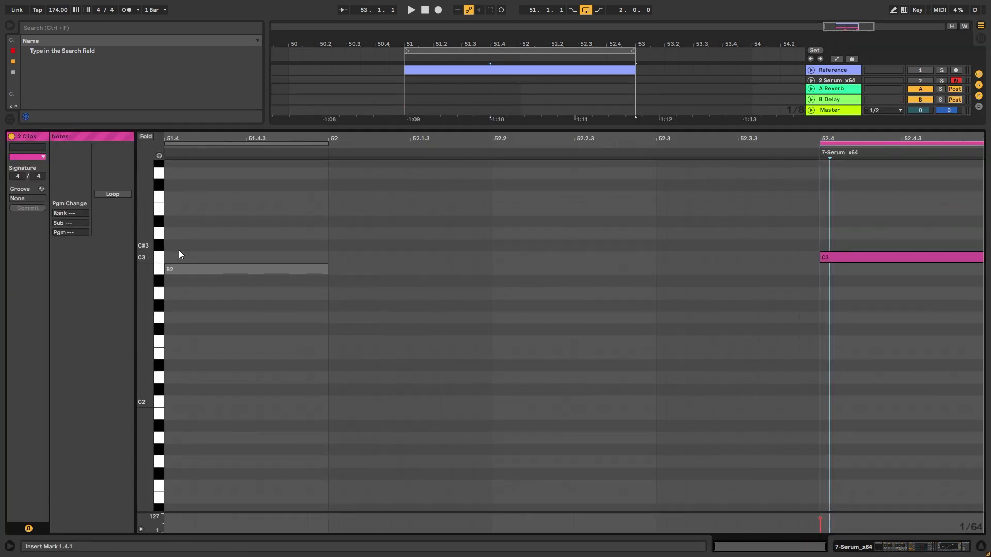
click(157, 270)
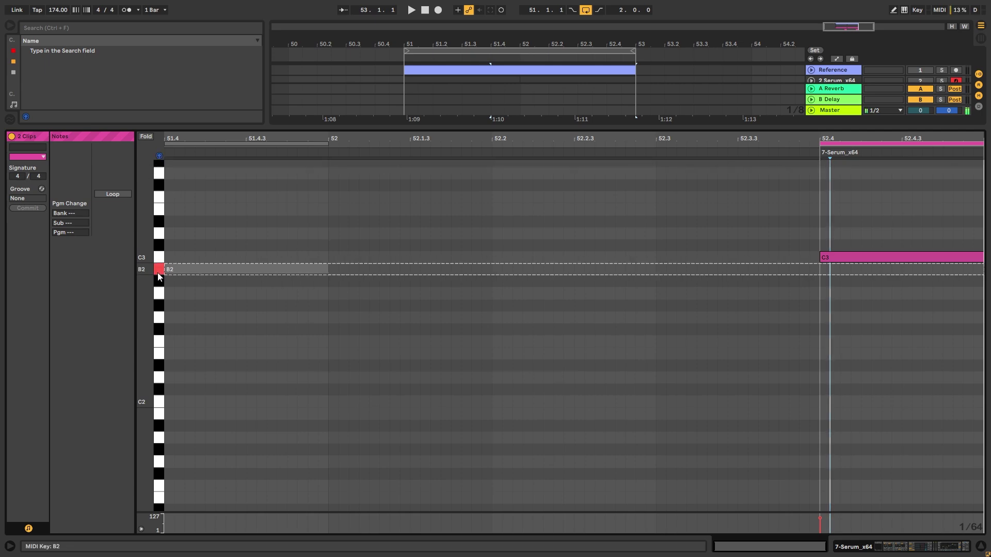
Move the two short clips up onto the duplicated Serum track, solo that track, and audition it from 51.4
click(903, 548)
drag(499, 202, 498, 177)
click(535, 178)
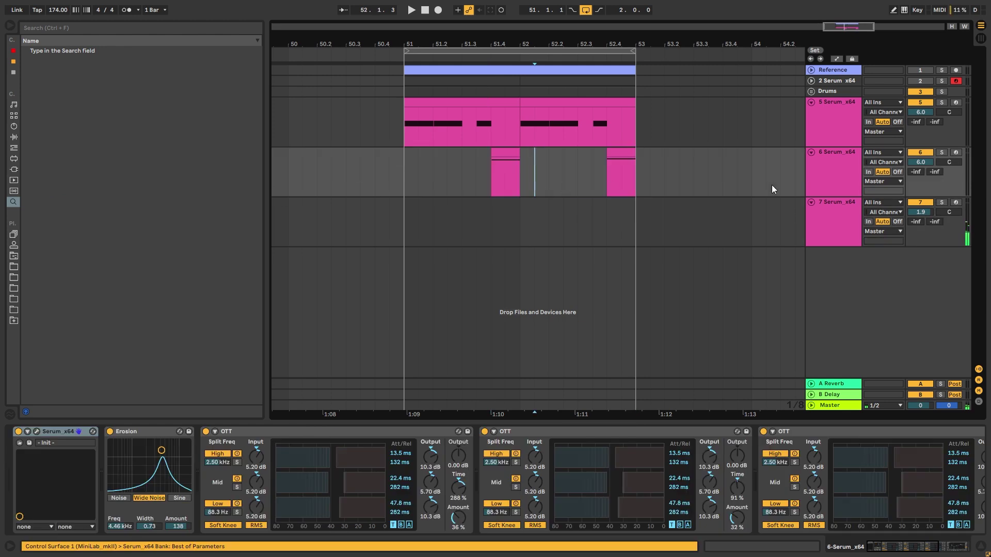
click(940, 152)
click(494, 162)
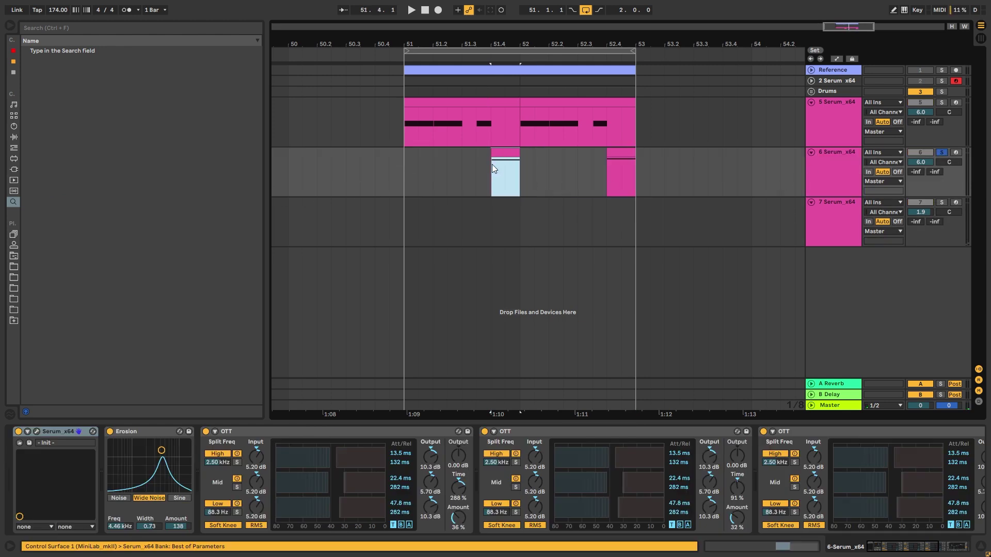
key(space)
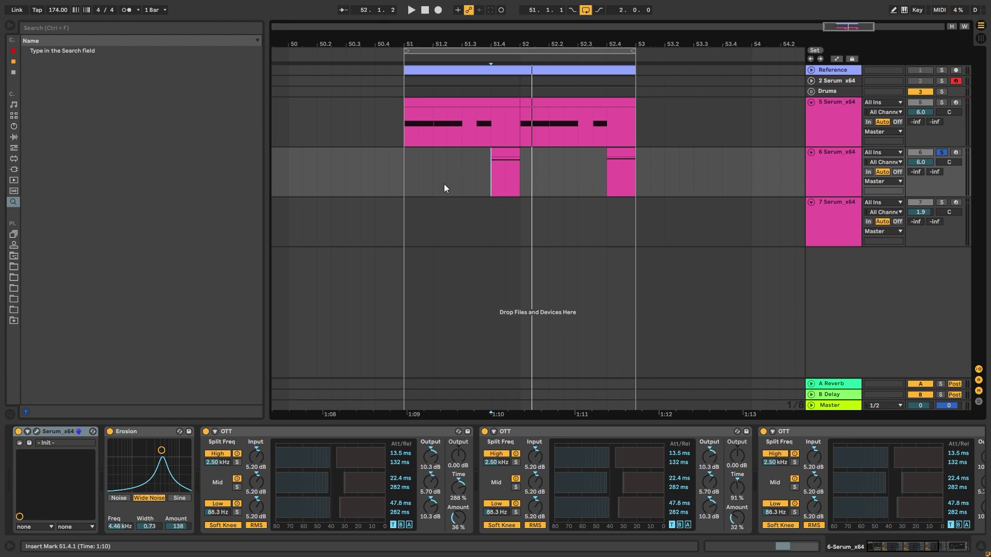
Open the duplicated track's Serum and reshape LFO 1 with a fuller, rounded fall extending to the end of its grid
click(37, 431)
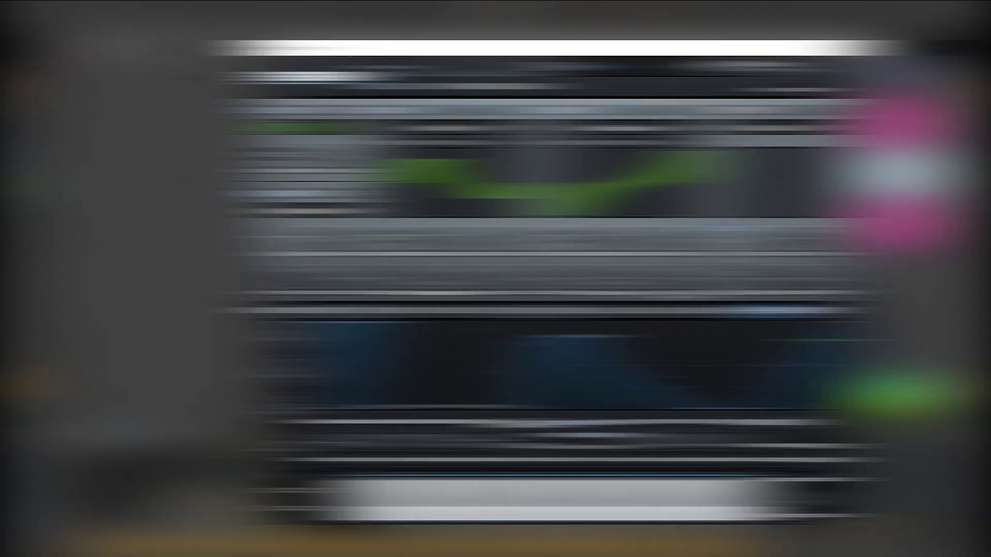
drag(587, 390, 586, 344)
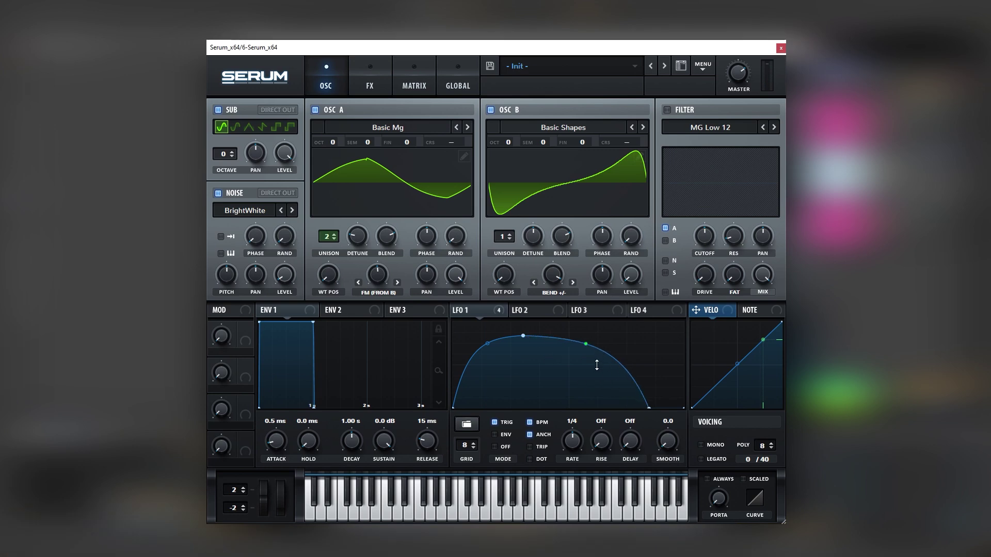
drag(646, 408, 683, 408)
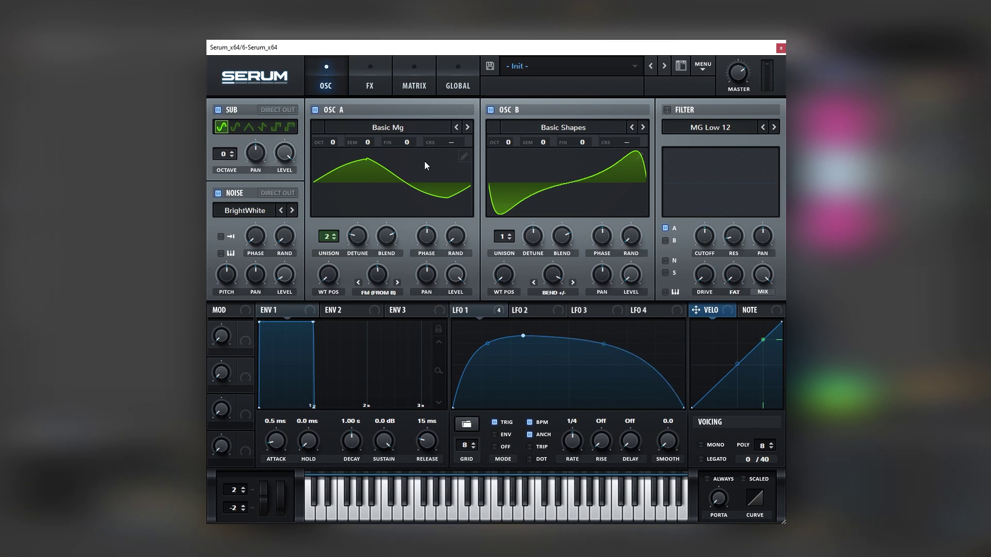
Load the Basic Shapes wavetable in oscillator A and set its wavetable position to the saw shape
click(387, 127)
mouse_move(385, 163)
click(445, 216)
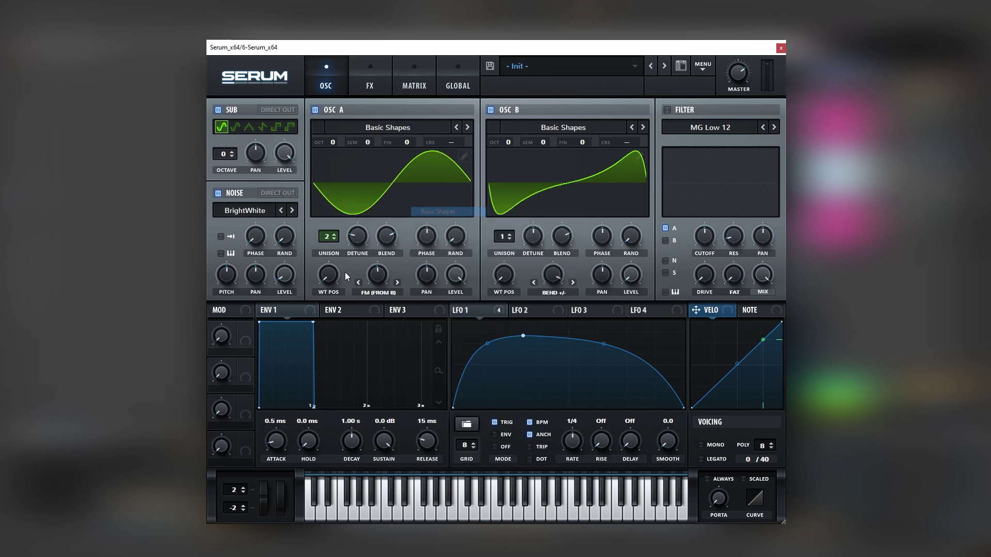
drag(328, 275, 331, 260)
Load Basic Shapes in oscillator B, move its wavetable position to the saw shape, and set its Bend +/- warp to 100%
click(563, 127)
mouse_move(541, 163)
click(611, 212)
drag(503, 275, 547, 281)
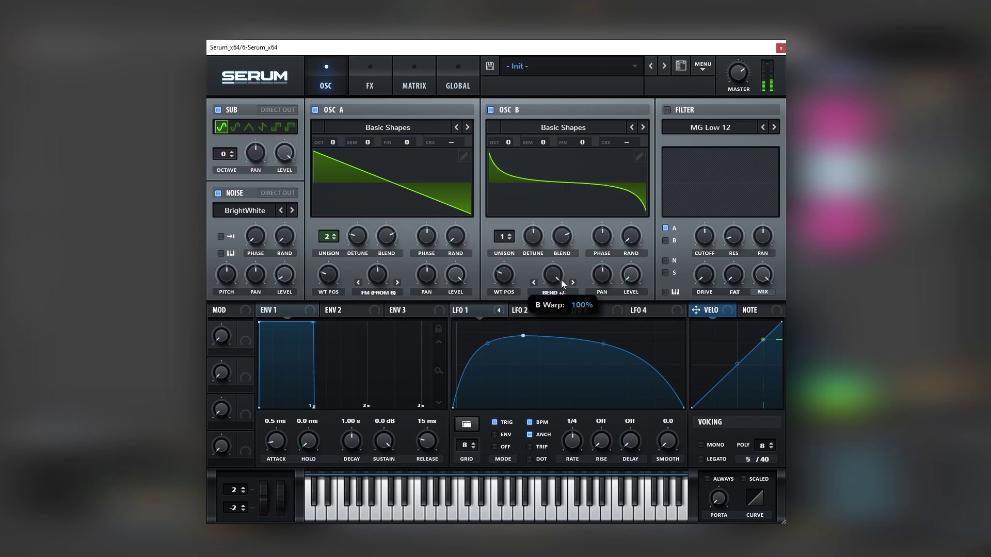
Set both oscillators to 9 unison voices and oscillator B's unison detune to 0.03 while auditioning
mouse_move(316, 237)
mouse_down()
mouse_move(327, 173)
mouse_move(329, 228)
mouse_up()
drag(504, 237, 514, 184)
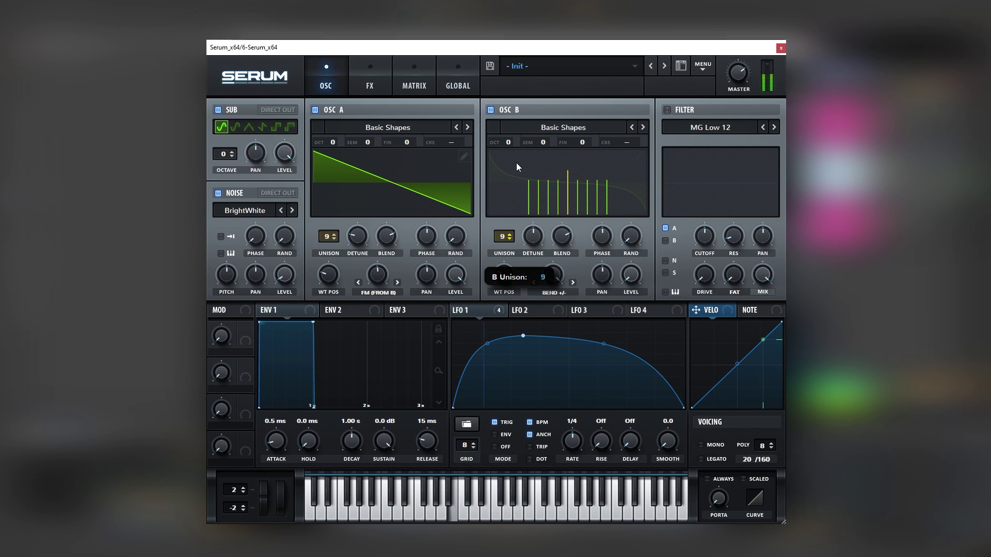
click(509, 234)
drag(531, 246, 523, 269)
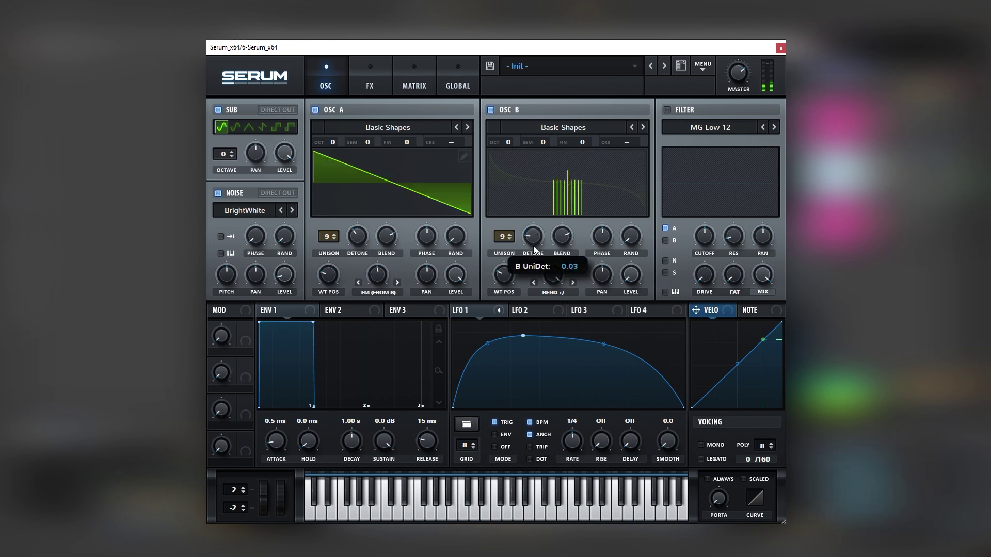
Turn off Serum's sub oscillator and its EQ effect, and close the plugin window
click(229, 112)
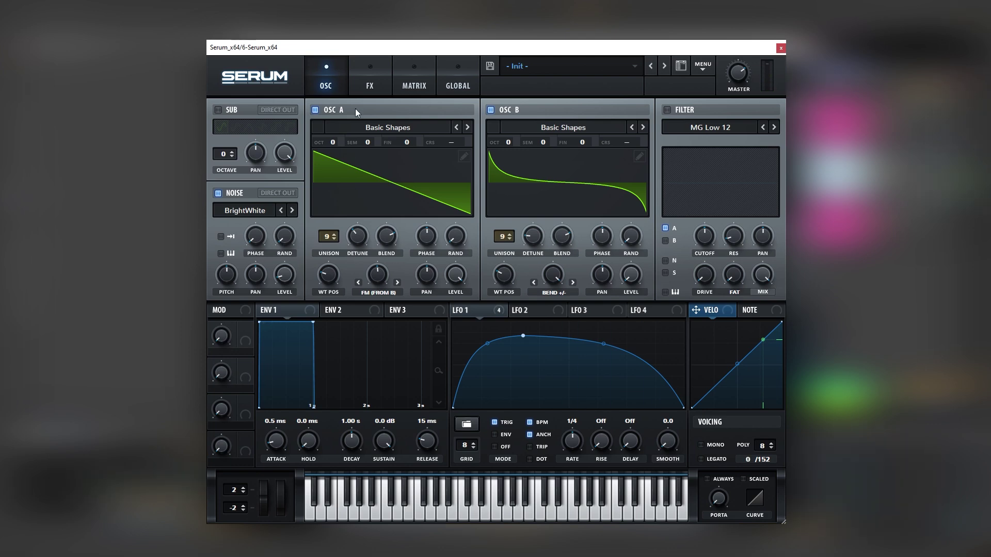
click(367, 72)
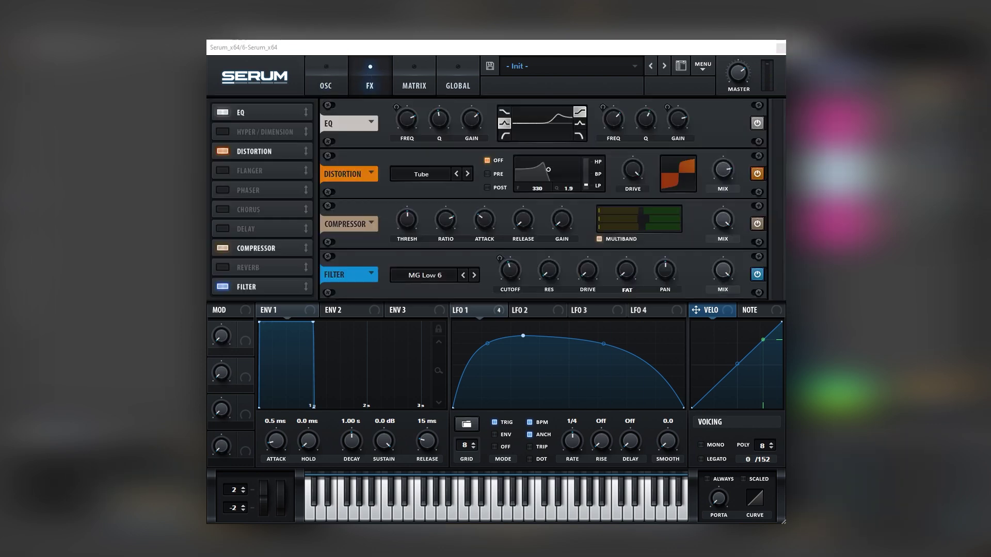
click(222, 113)
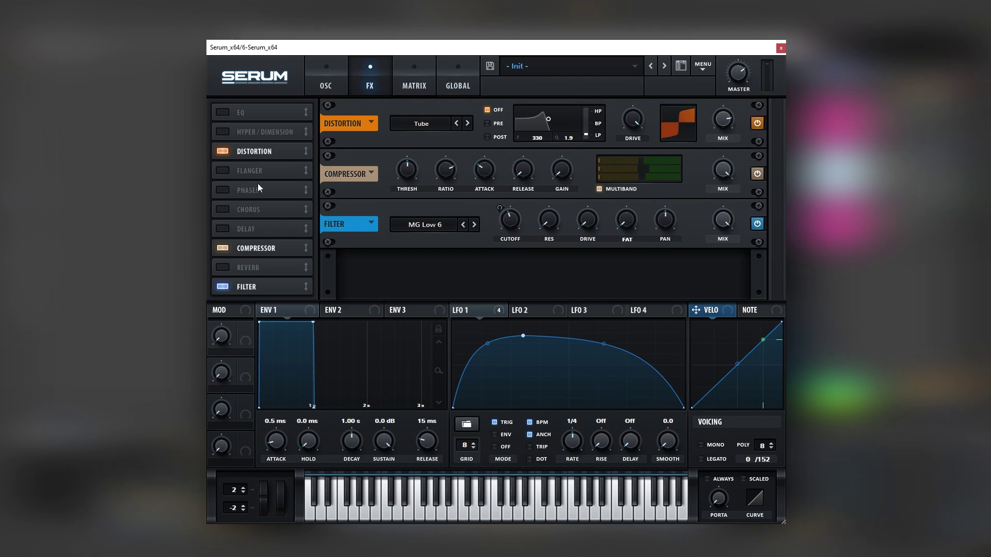
click(781, 49)
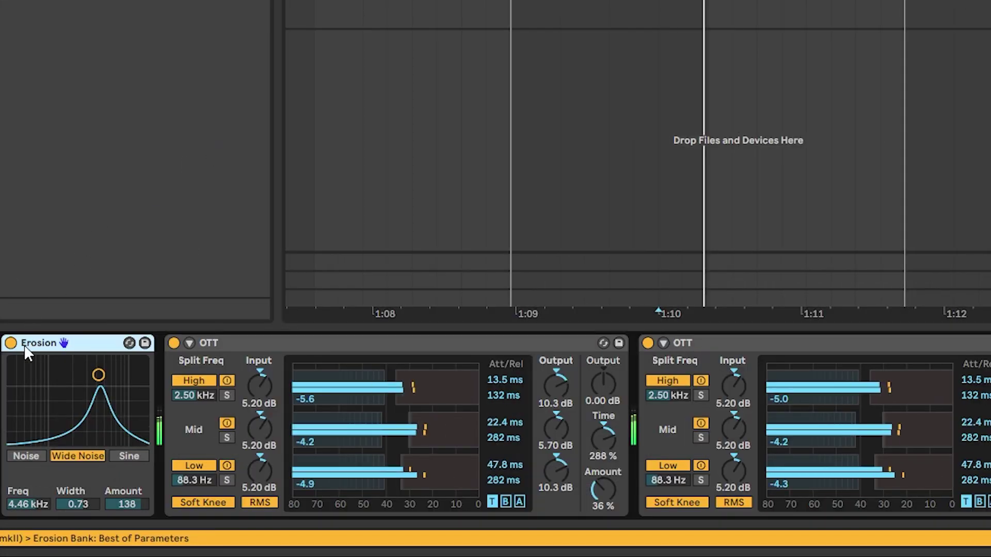
Bypass Erosion and insert a Reverb between Erosion and the first OTT
click(10, 342)
key(ctrl+f)
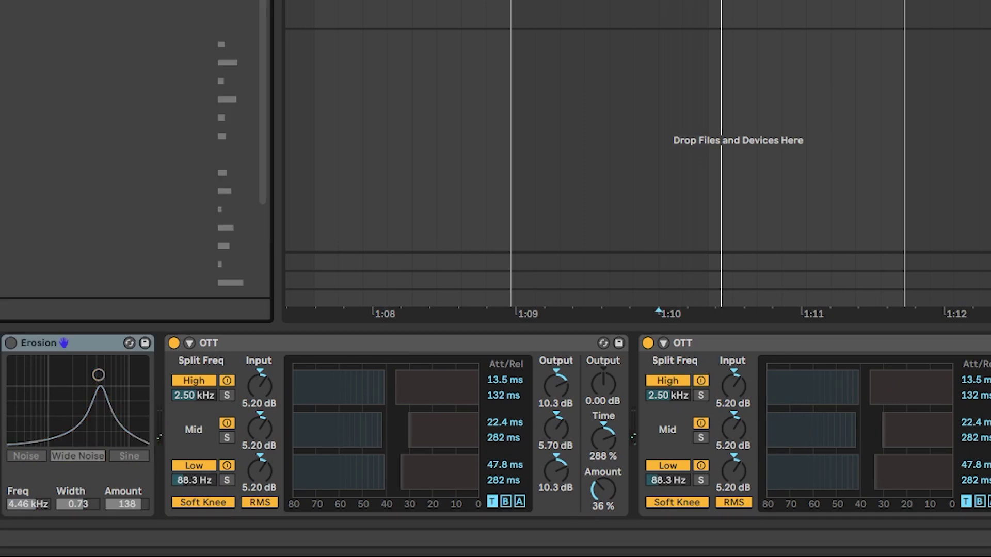
scroll(129, 155, down, 3)
drag(5, 177, 164, 420)
Set the Reverb's decay time to 4.55 s and dry/wet to 60%, and disable its Hi Cut
key(space)
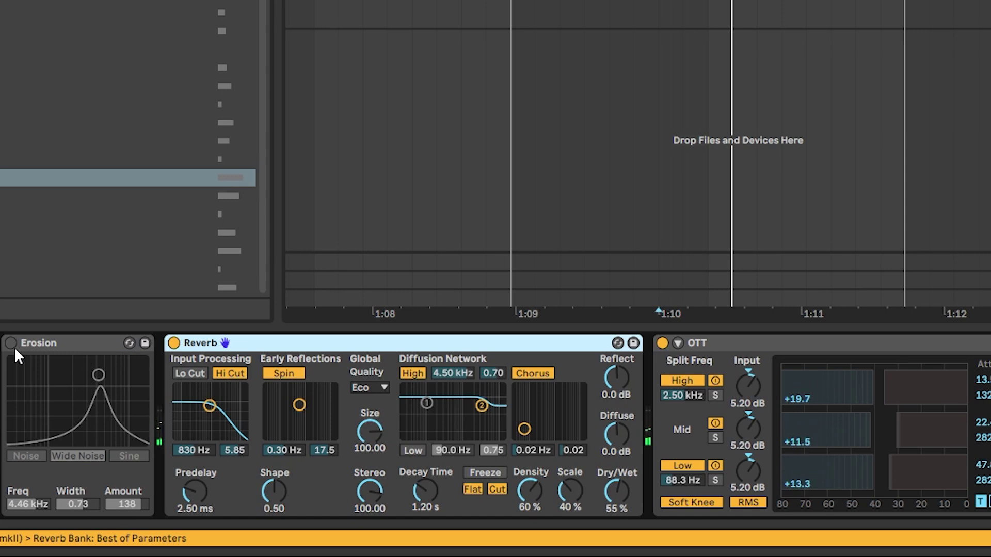
drag(429, 495, 429, 480)
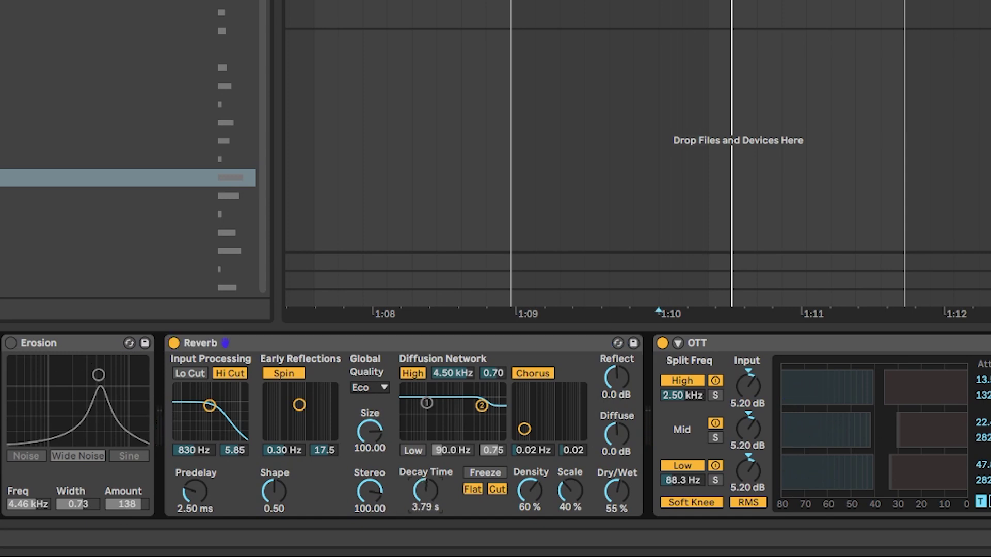
click(223, 374)
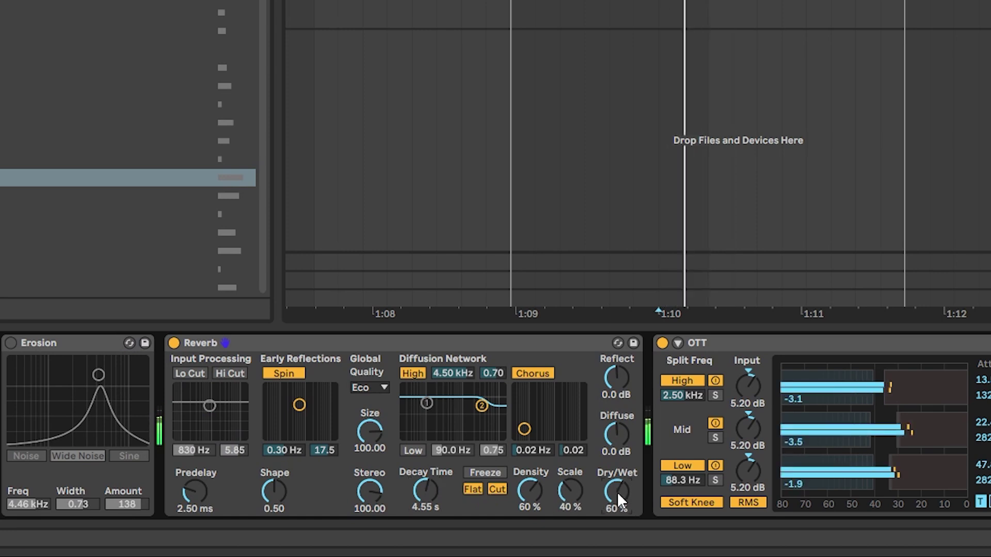
Re-enable Erosion at 2.15 kHz with an amount of 52.5, and audition it with the Reverb bypassed and active
click(174, 343)
click(11, 343)
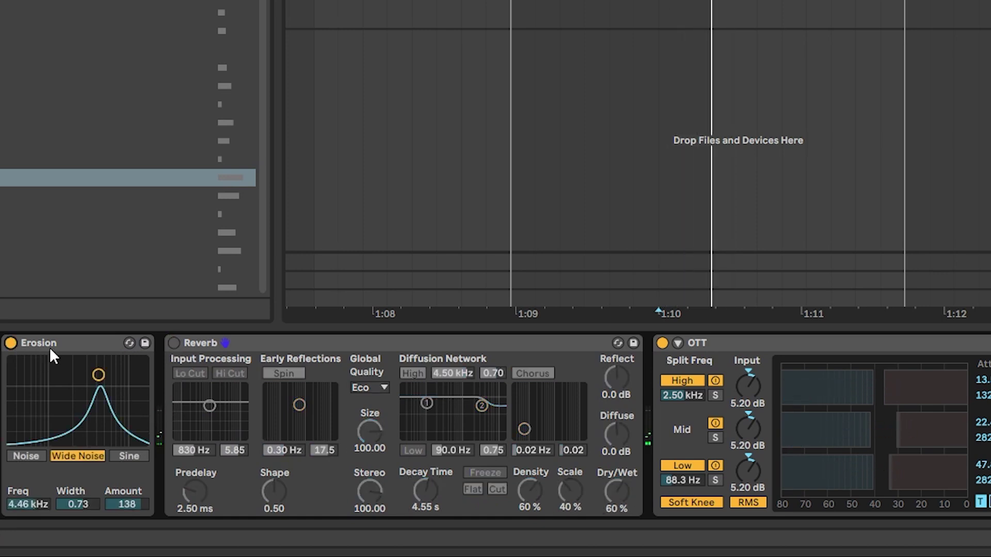
drag(98, 375, 76, 399)
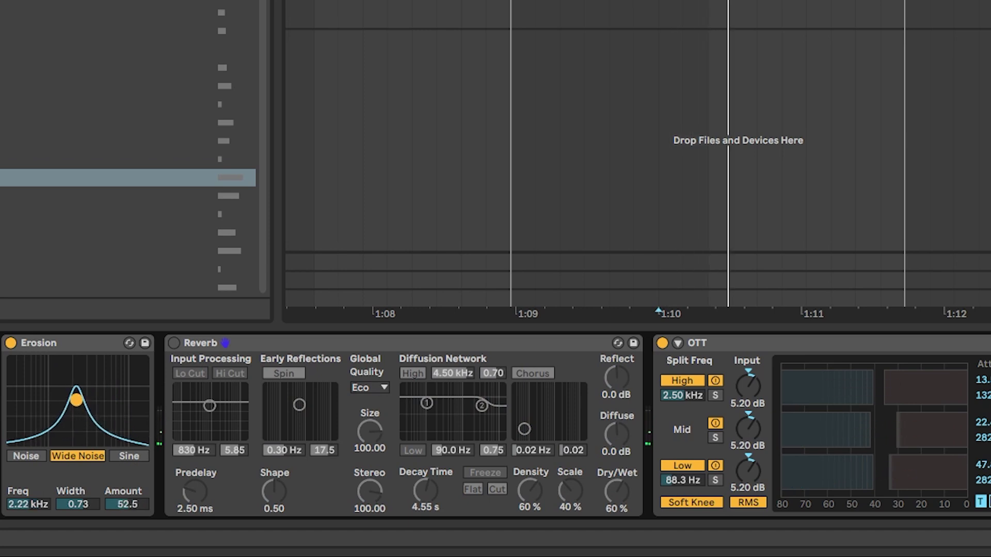
click(174, 343)
key(space)
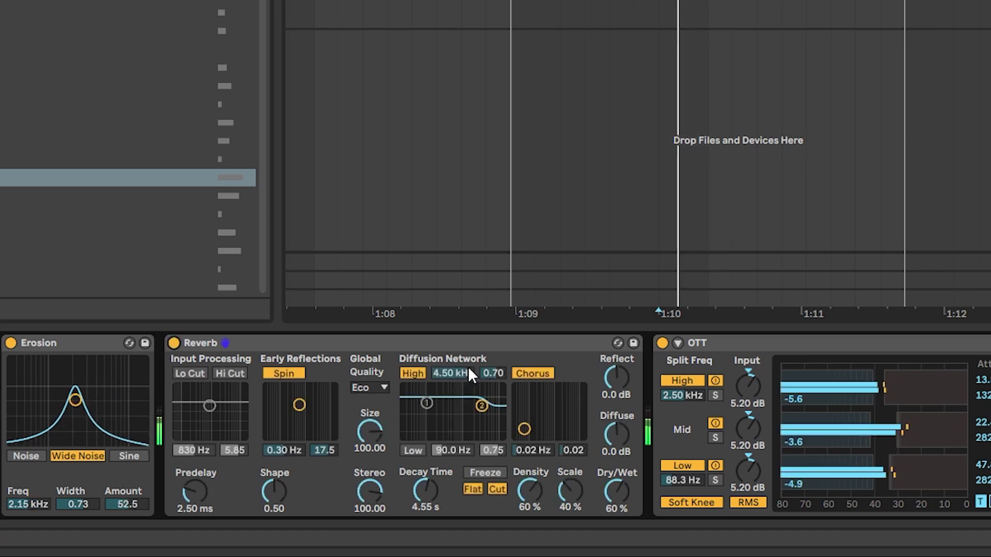
key(space)
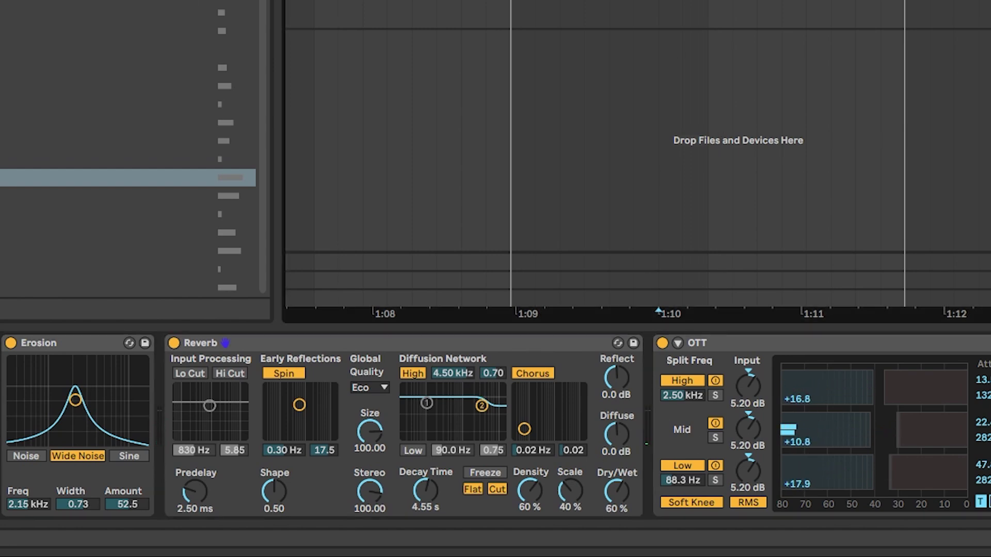
Add a Utility at the end of the device chain and show the automation lane for its gain
click(129, 251)
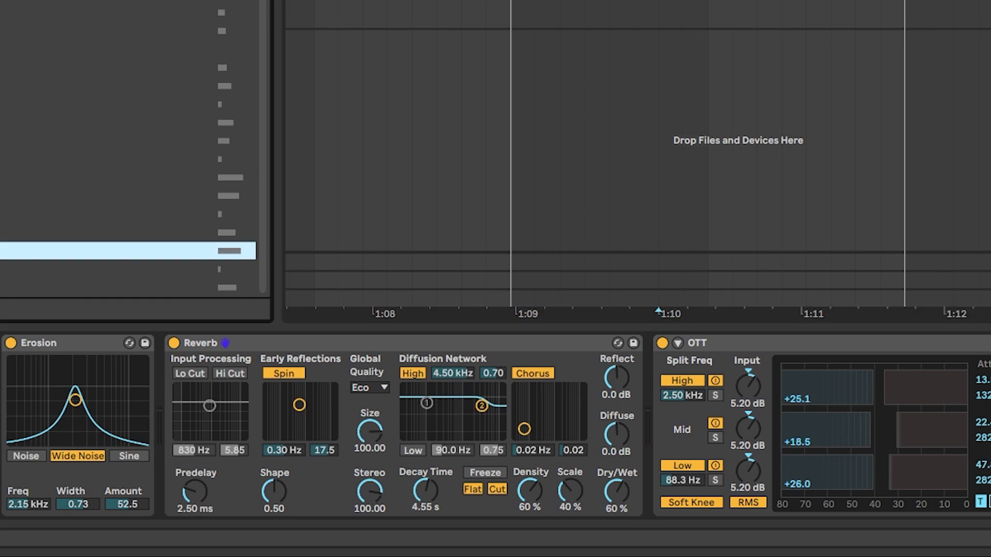
scroll(495, 426, right, 10)
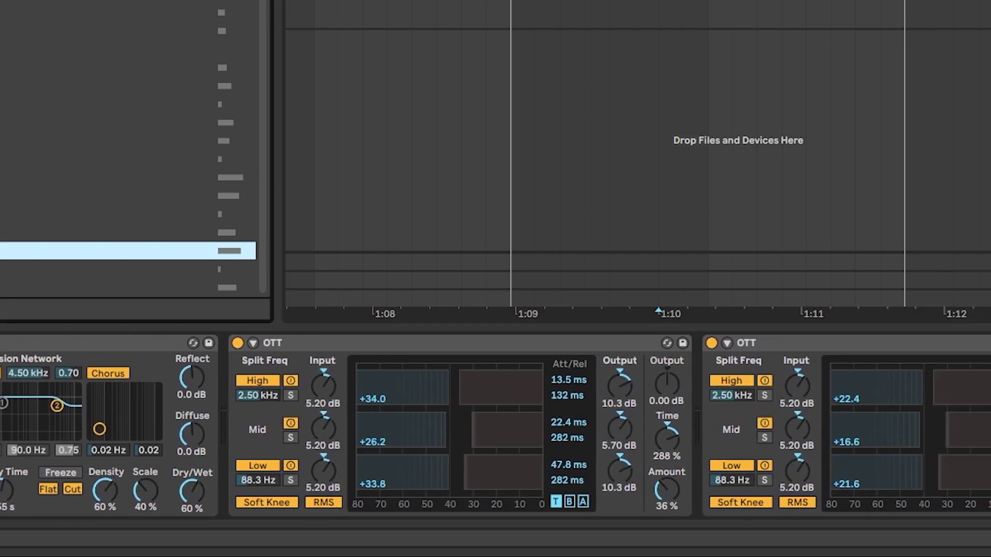
scroll(495, 426, right, 10)
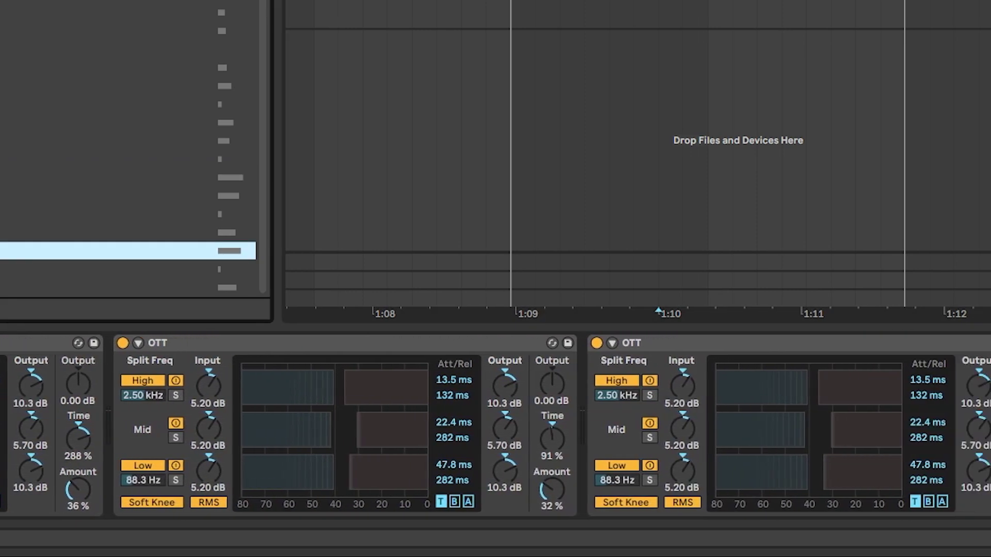
scroll(899, 439, right, 2)
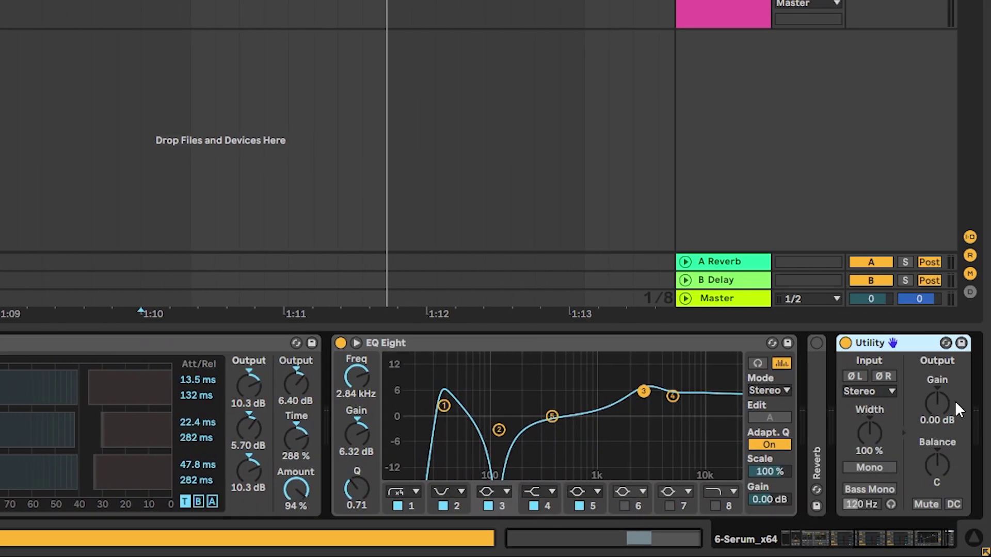
right_click(957, 411)
click(950, 411)
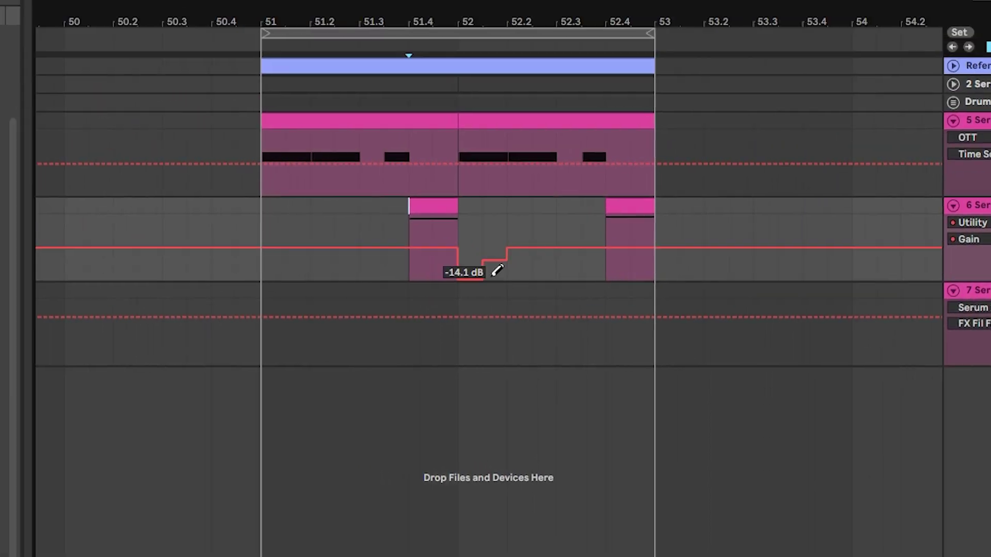
Draw track 6's Utility gain automation down to minimum between its two clips and just before the first clip
mouse_move(497, 270)
mouse_down()
mouse_move(521, 267)
mouse_move(603, 313)
mouse_up()
drag(397, 254, 422, 280)
key(b)
key(b)
click(422, 252)
key(b)
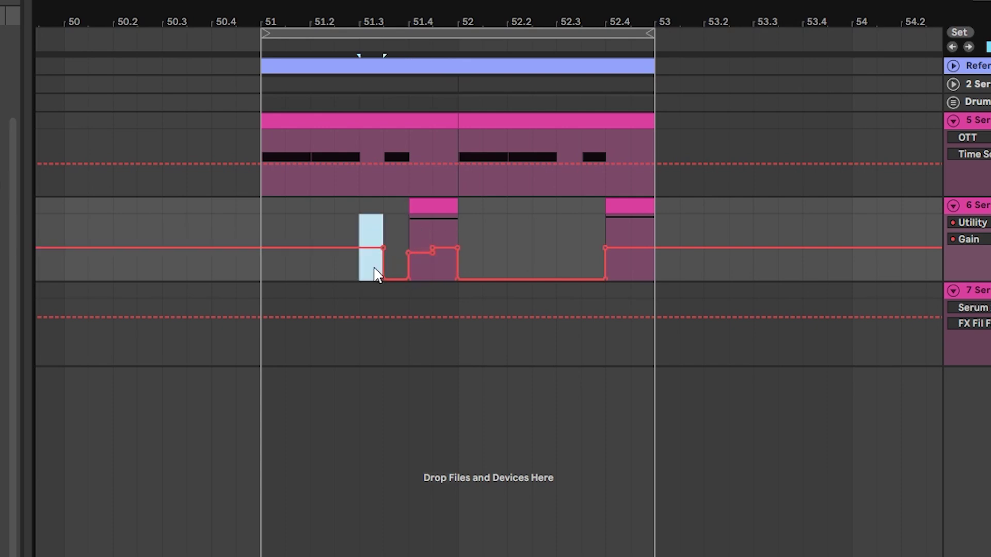
Level the gain automation across track 6's first clip, drop it to minimum before that clip and after the second one, and audition the loop
click(343, 273)
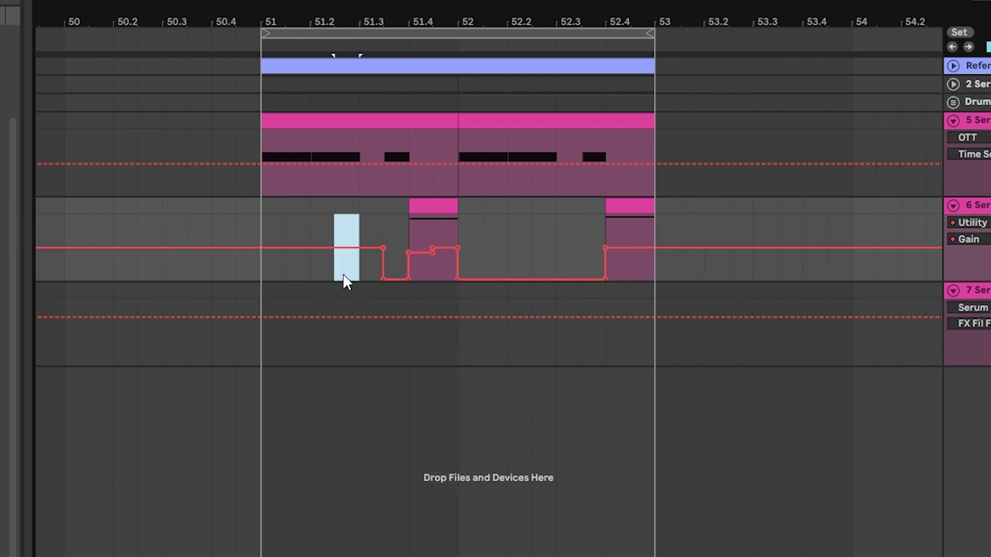
click(413, 237)
key(ctrl+v)
key(ctrl+d)
click(401, 230)
click(380, 243)
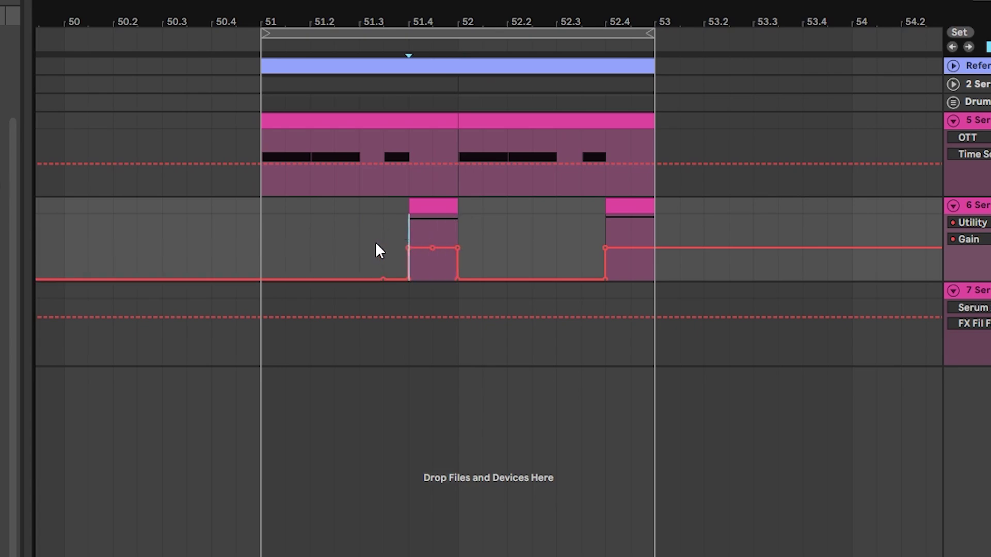
drag(664, 248, 665, 280)
key(space)
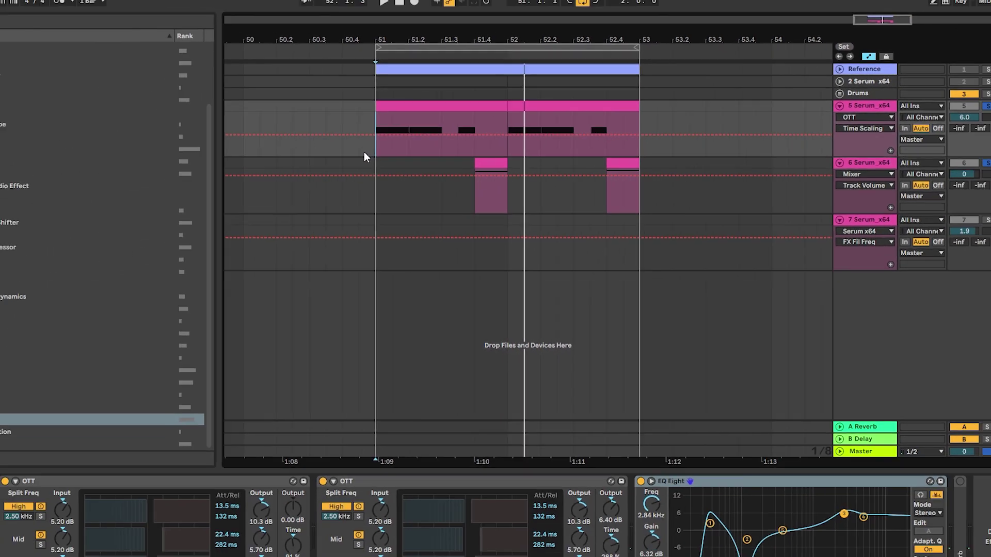
click(260, 182)
key(space)
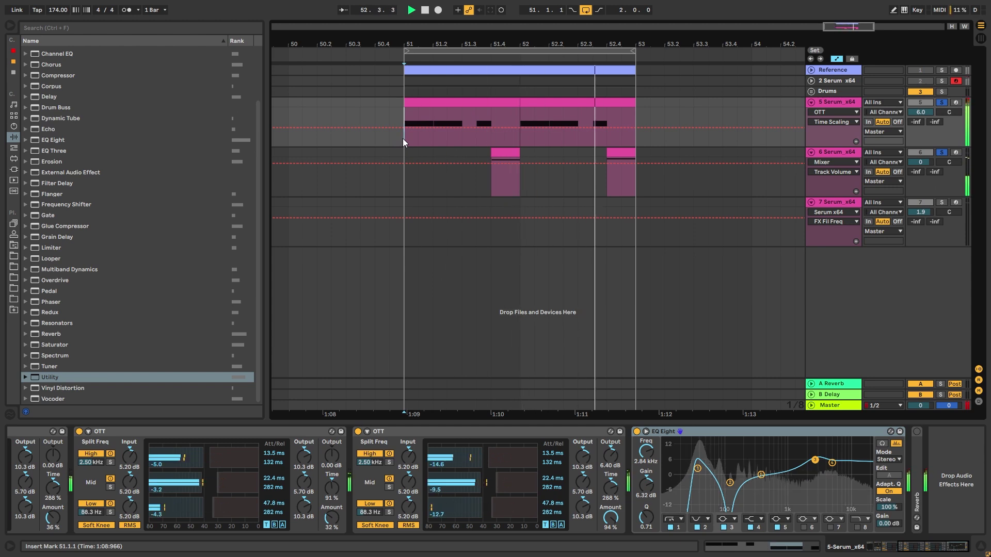
Set Erosion on track 6 to a frequency of 2.75 kHz and an amount of 45.2
click(824, 181)
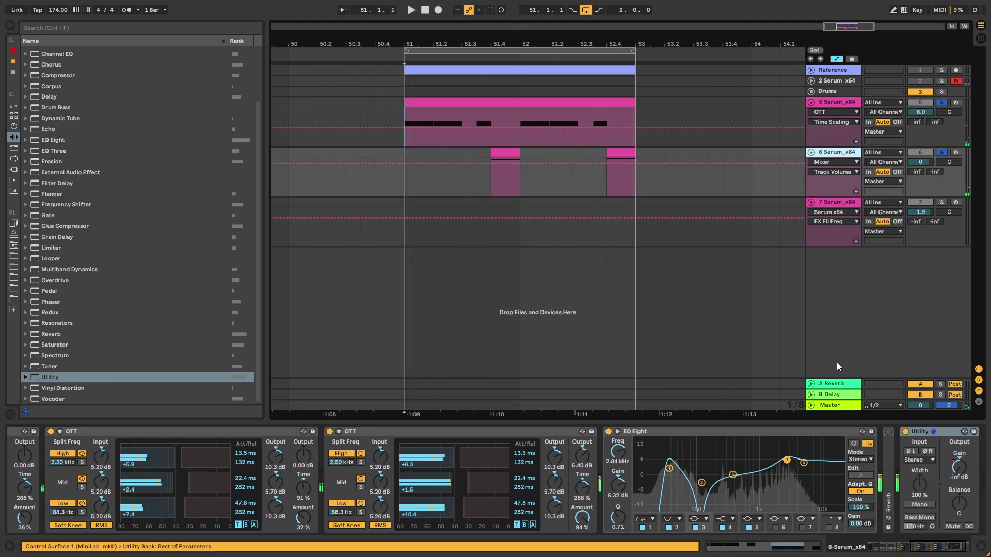
drag(942, 545, 842, 542)
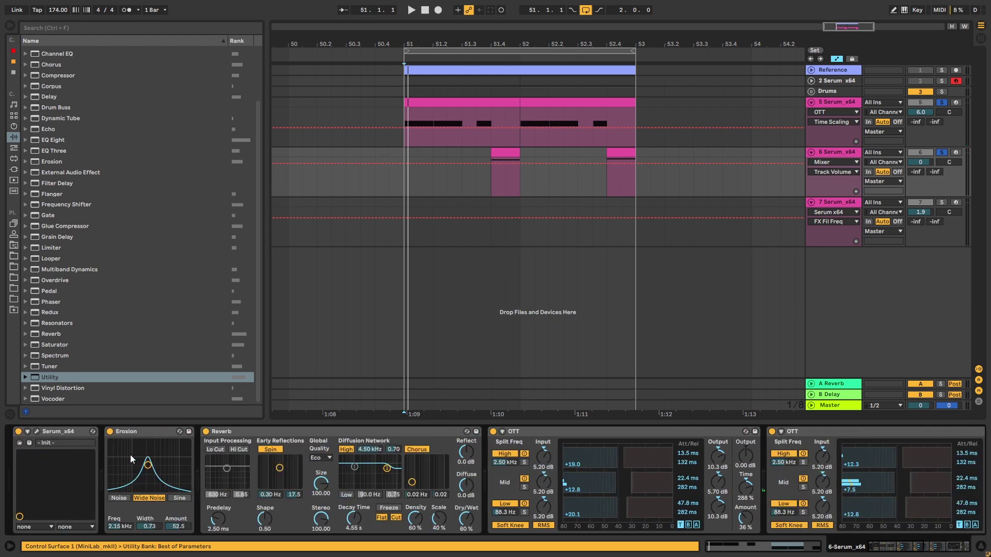
drag(148, 465, 153, 467)
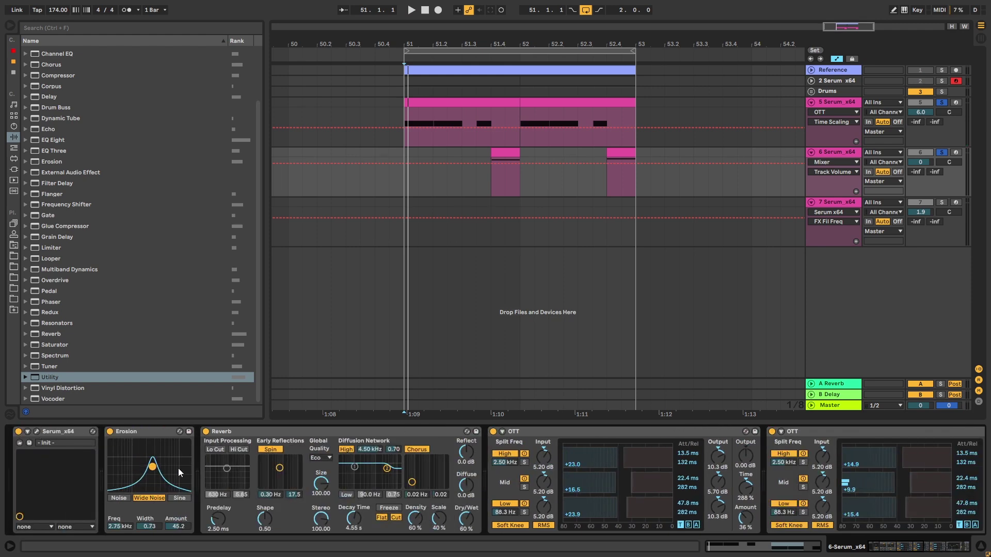
Open track 6's Serum, set oscillator A's FM (From B) warp to 41%, and play the loop
click(36, 431)
drag(571, 277, 553, 316)
drag(404, 281, 404, 286)
key(space)
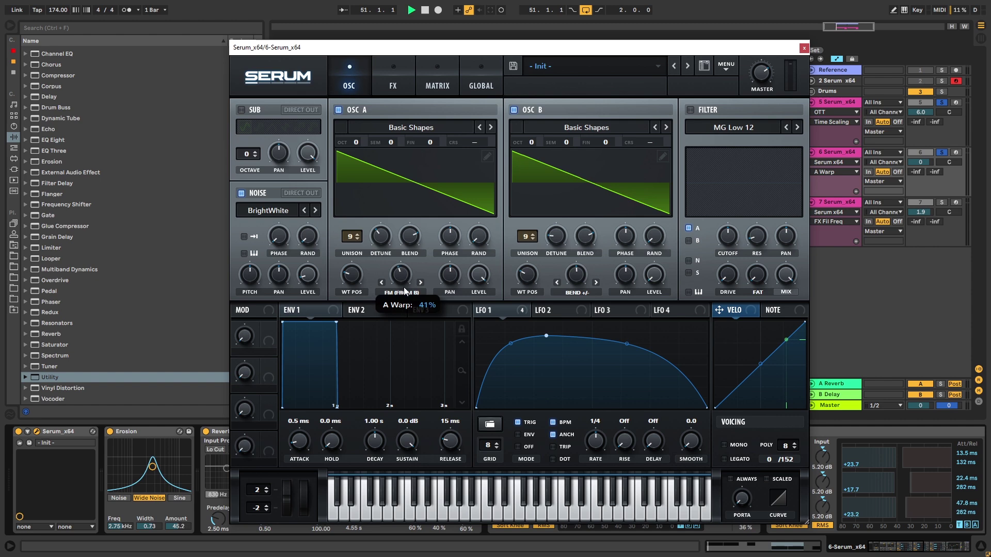
Raise the cutoff of Serum's MG Low 6 effects filter slightly and fine-tune the Tube distortion's drive while auditioning
click(392, 78)
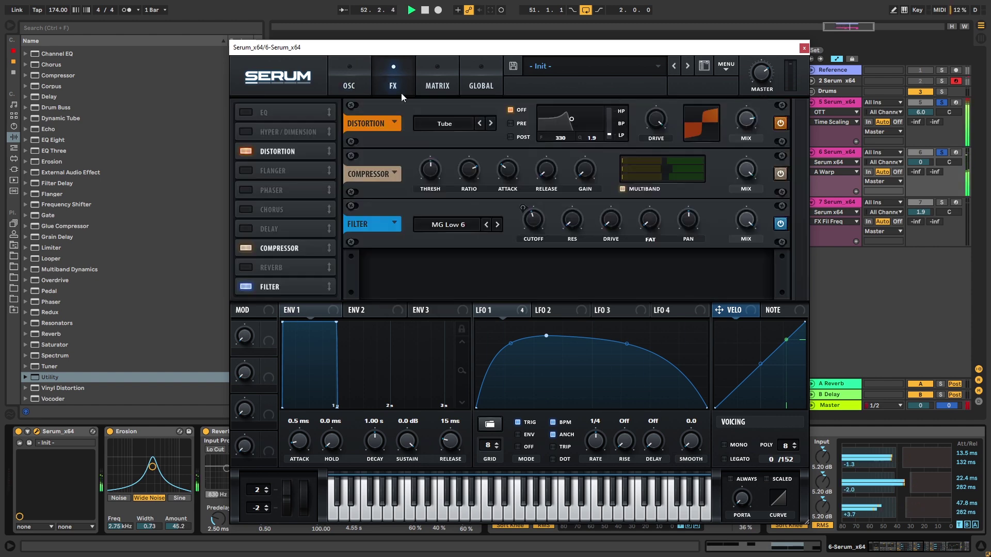
drag(531, 224, 532, 216)
key(space)
drag(651, 122, 651, 132)
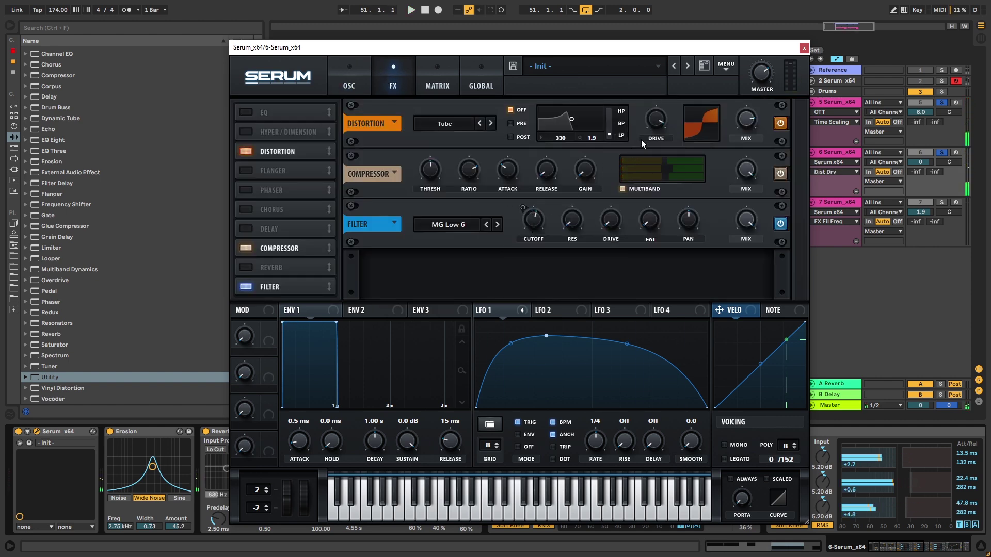
drag(651, 168, 664, 158)
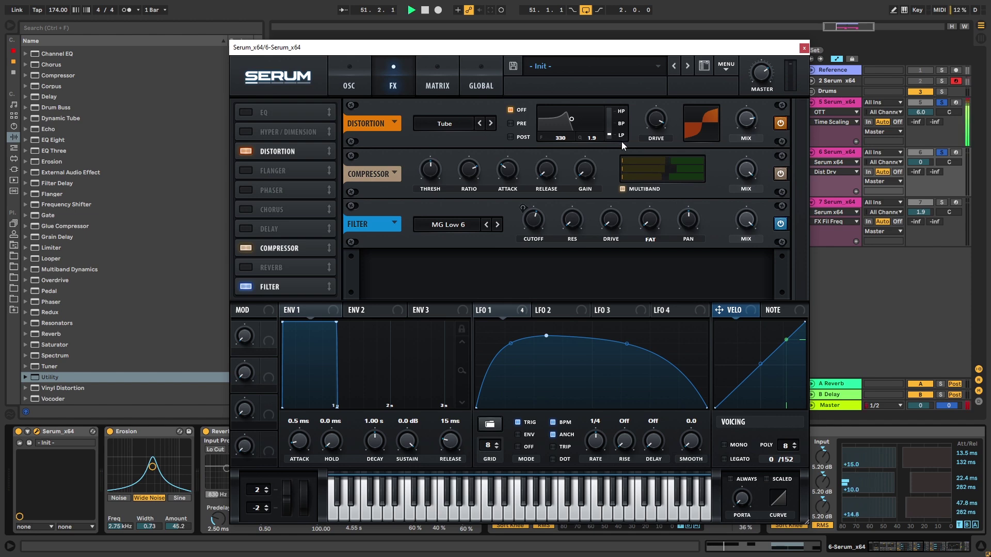
Set oscillator B's unison detune to 0.09 and check oscillator A's FM warp against playback
click(356, 77)
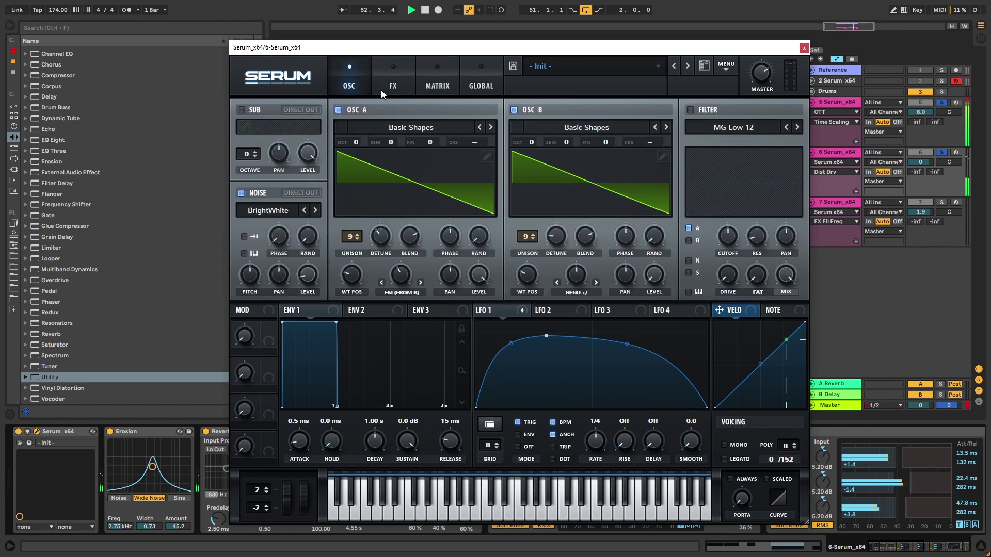
click(556, 236)
key(space)
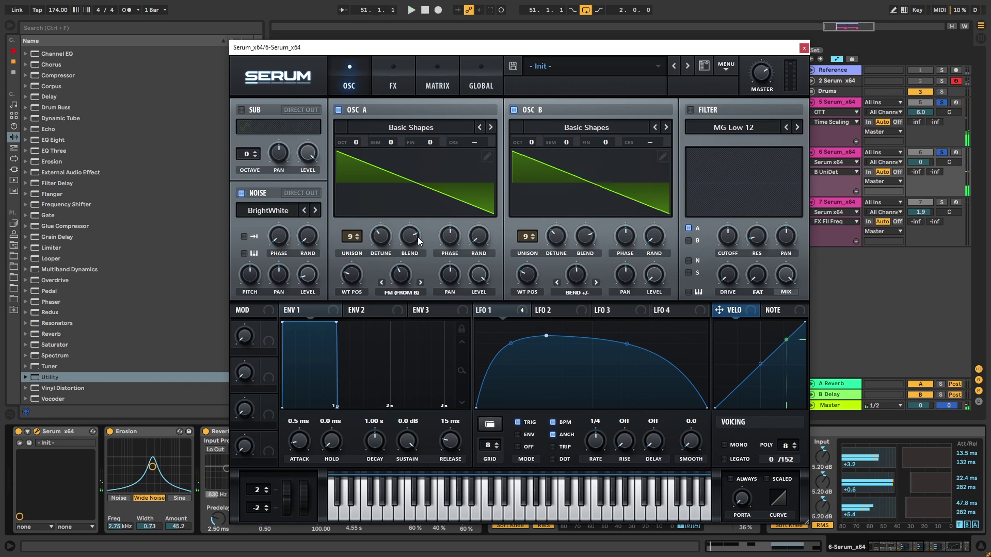
click(406, 270)
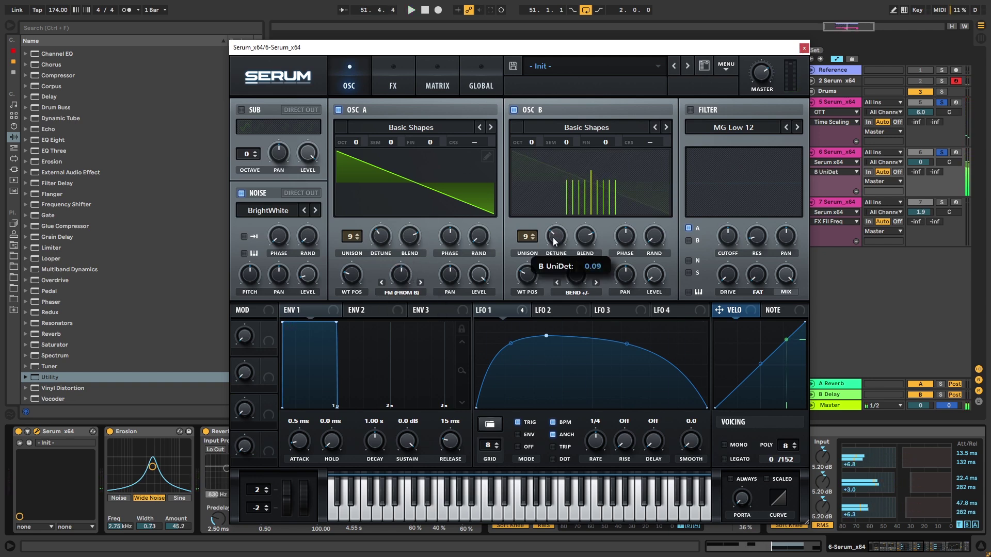
Increase oscillator B's Bend +/- warp, lower the point on the falling side of LFO 1's curve, and close Serum
drag(578, 273, 598, 198)
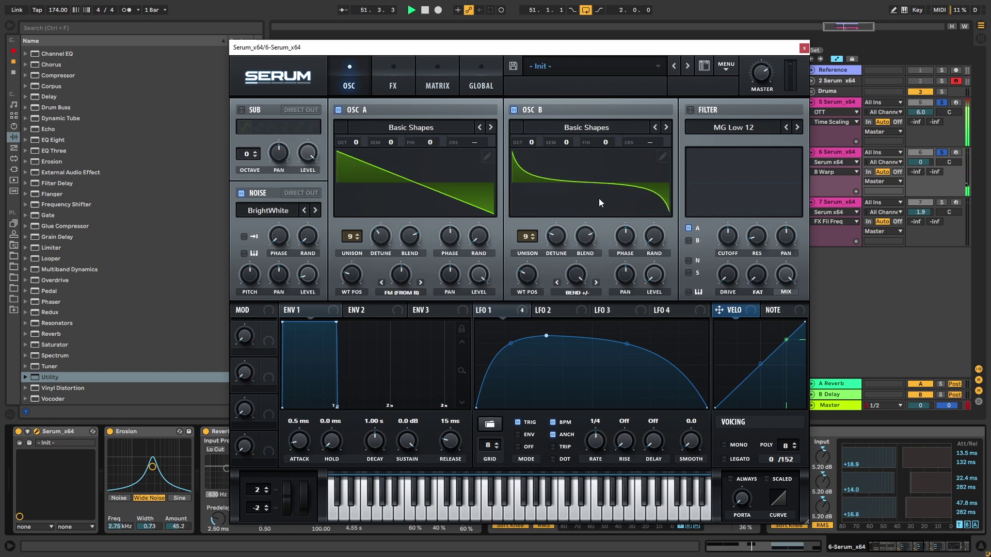
mouse_move(629, 344)
mouse_down()
mouse_move(626, 395)
mouse_move(635, 357)
mouse_up()
click(803, 49)
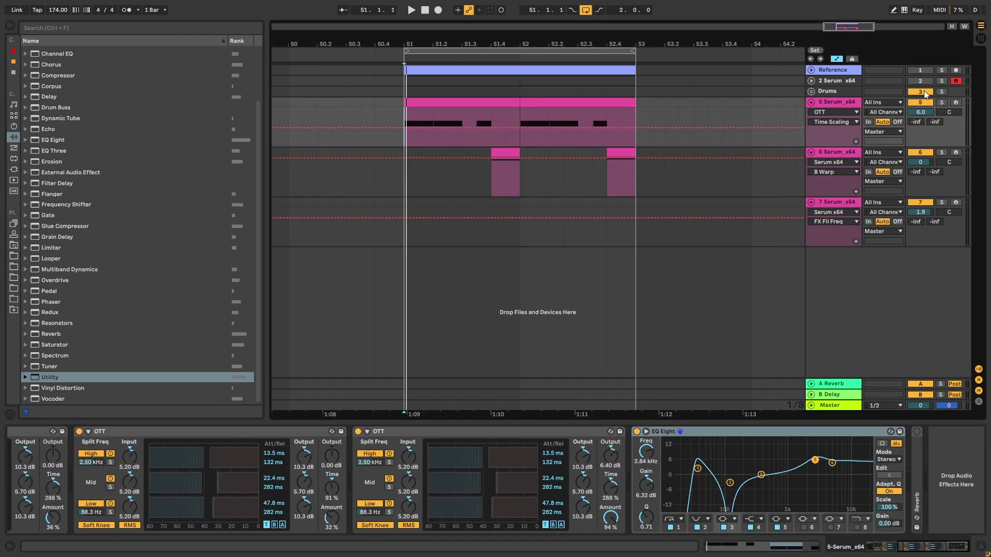
Mute the Drums track and play the loop with only the bass tracks
click(924, 91)
key(space)
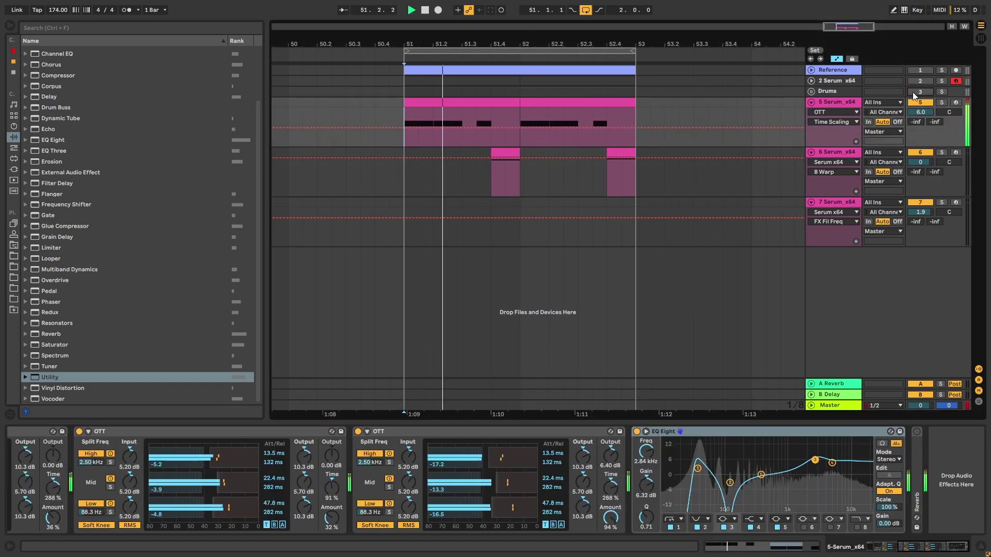